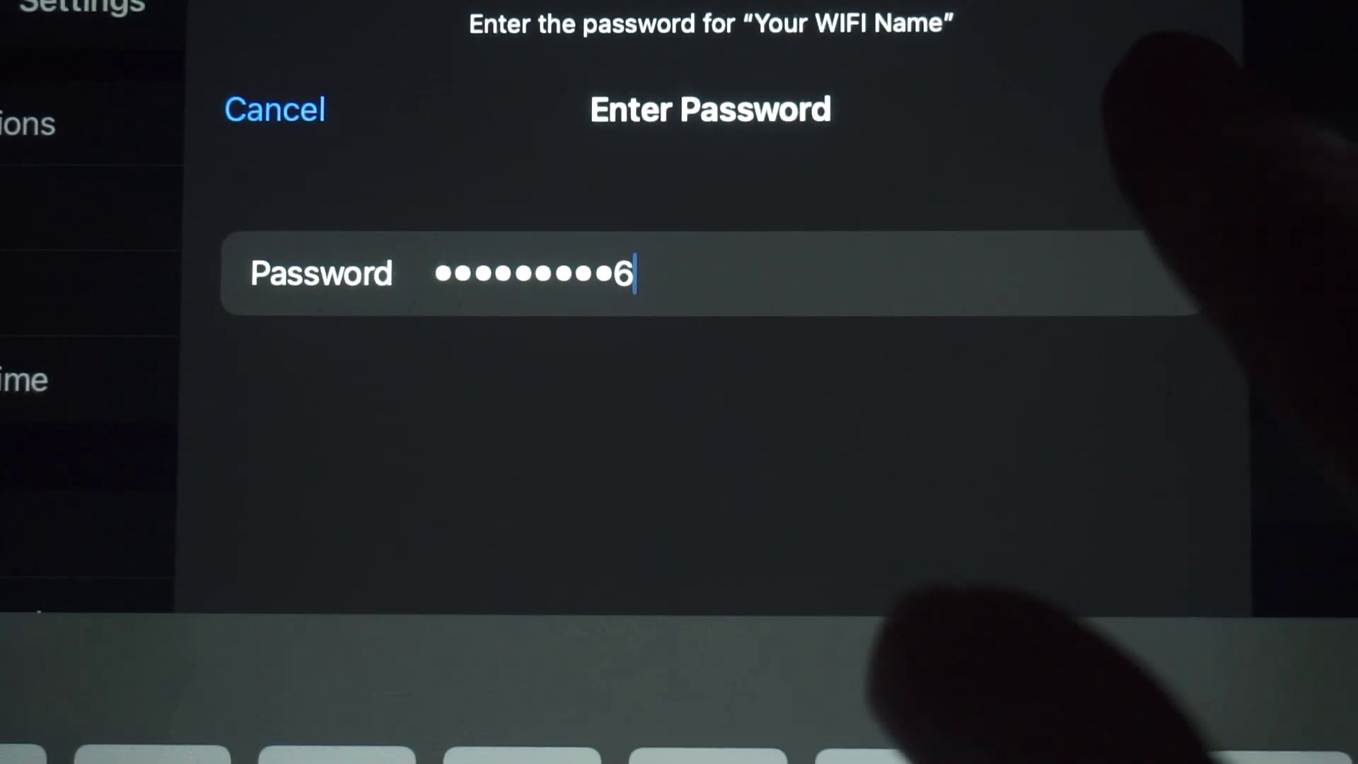
- Finish entering the Wi-Fi password and join the network 'Your WIFI Name'
{"action": "type", "text": "7"}
{"action": "key", "text": "Return"}
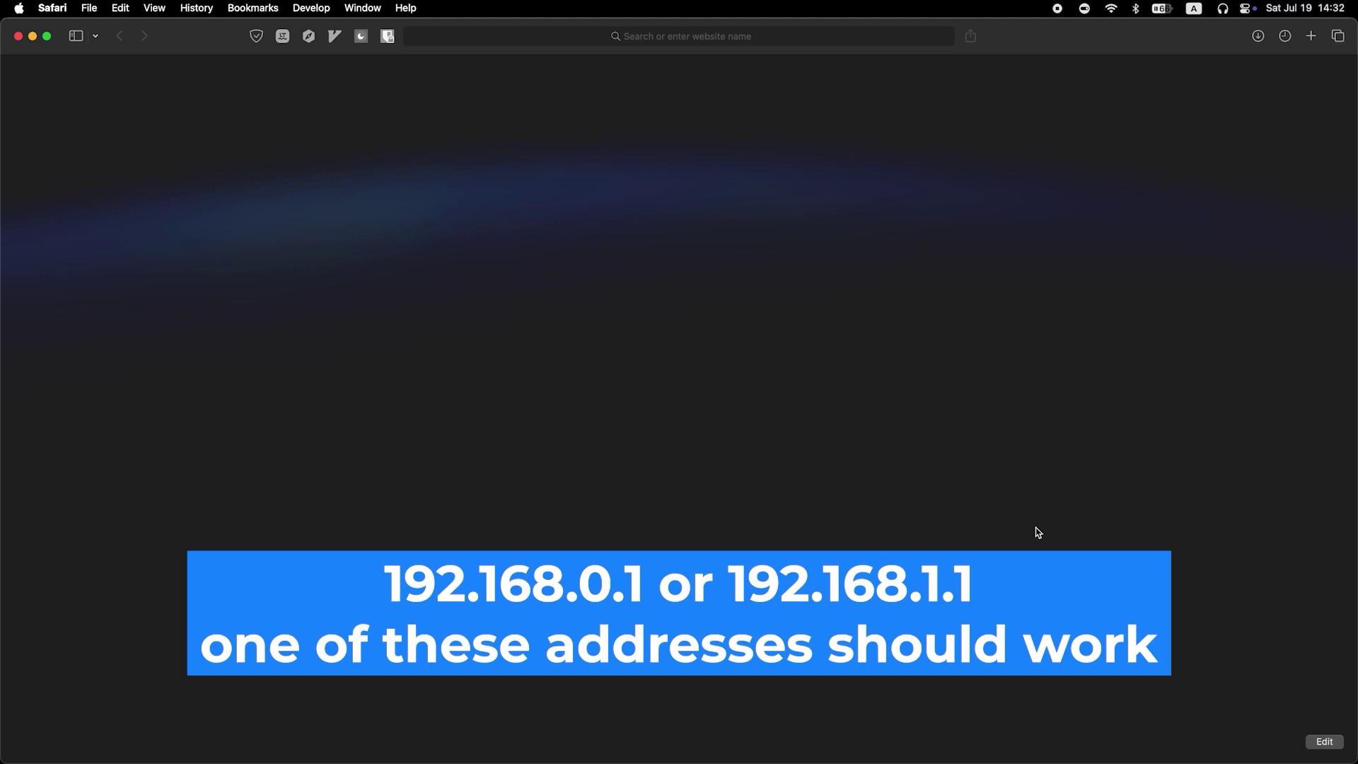
- Load the router's login page at 192.168.0.1 in Safari
{"action": "left_click", "coordinate": [663, 35]}
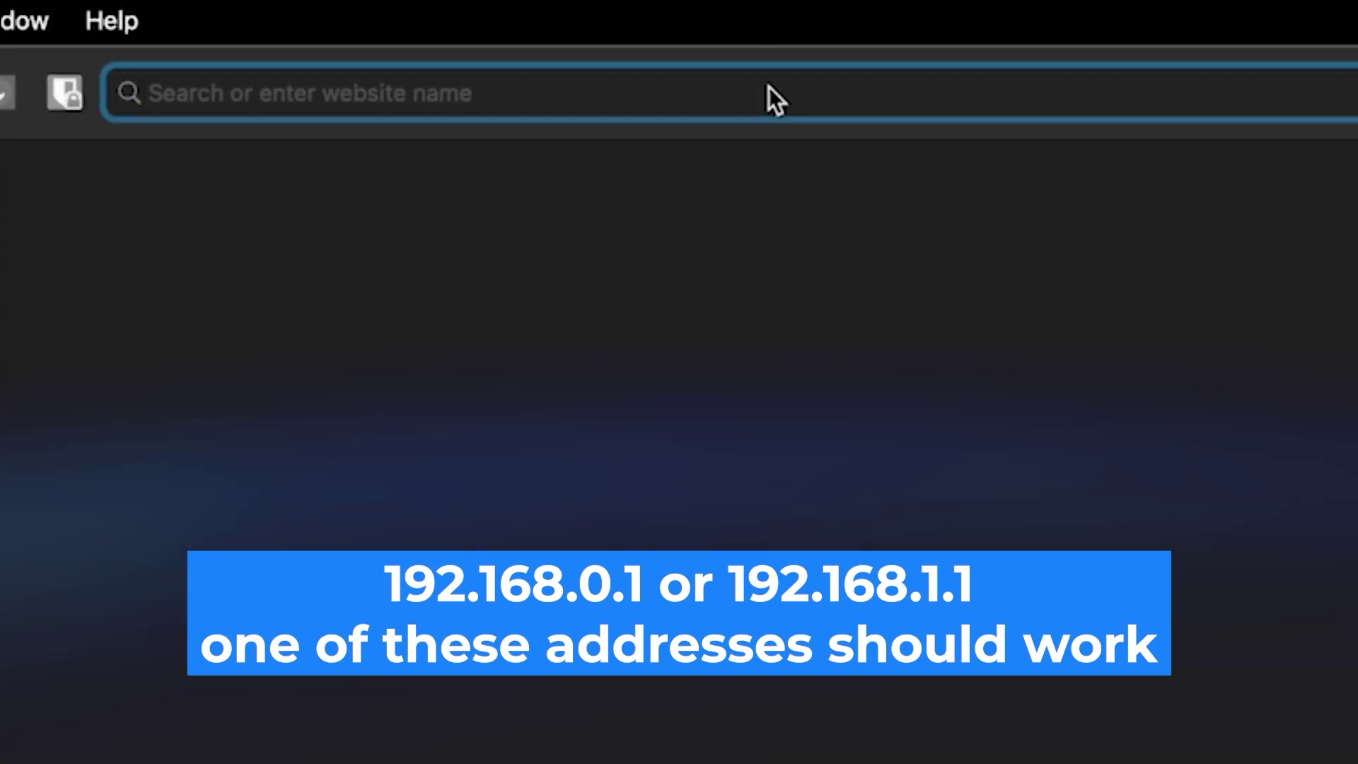
{"action": "type", "text": "192.1"}
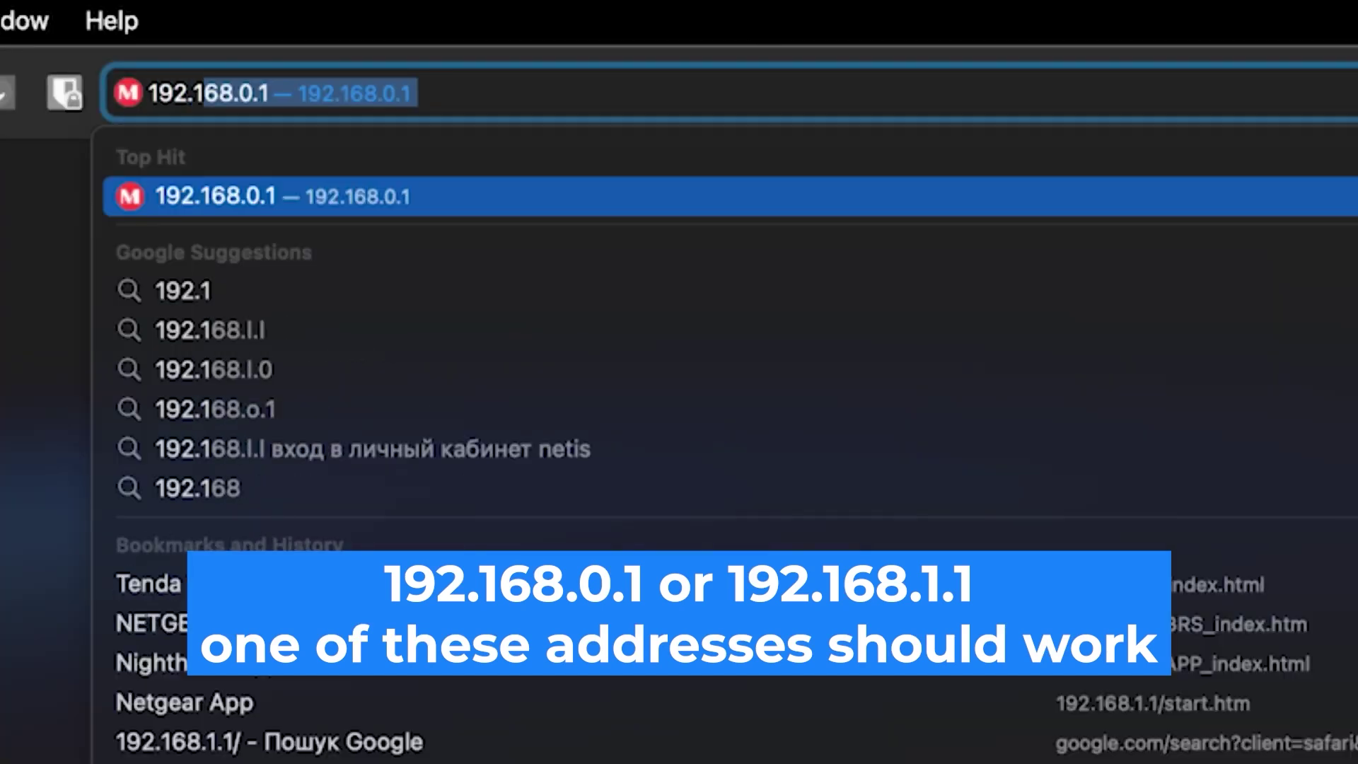
{"action": "type", "text": "68.0.1"}
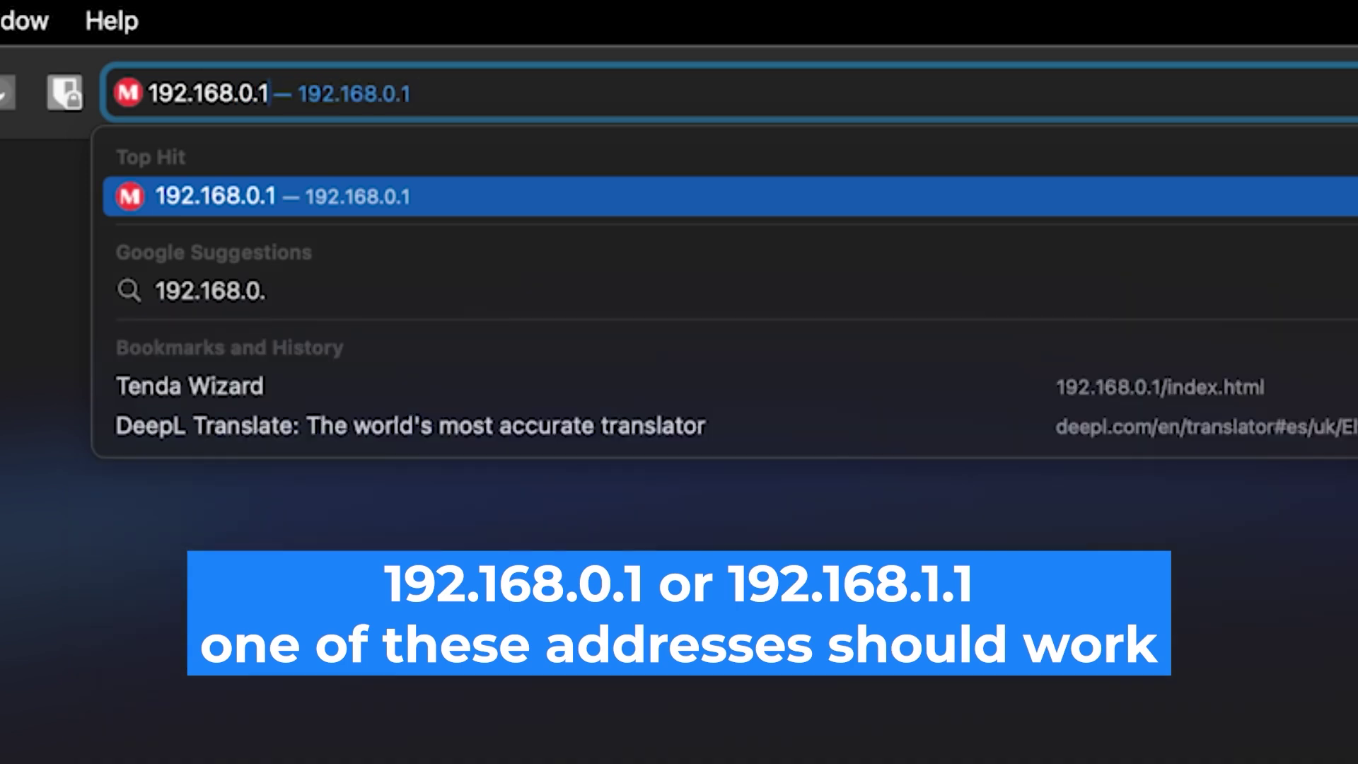
{"action": "key", "text": "Return"}
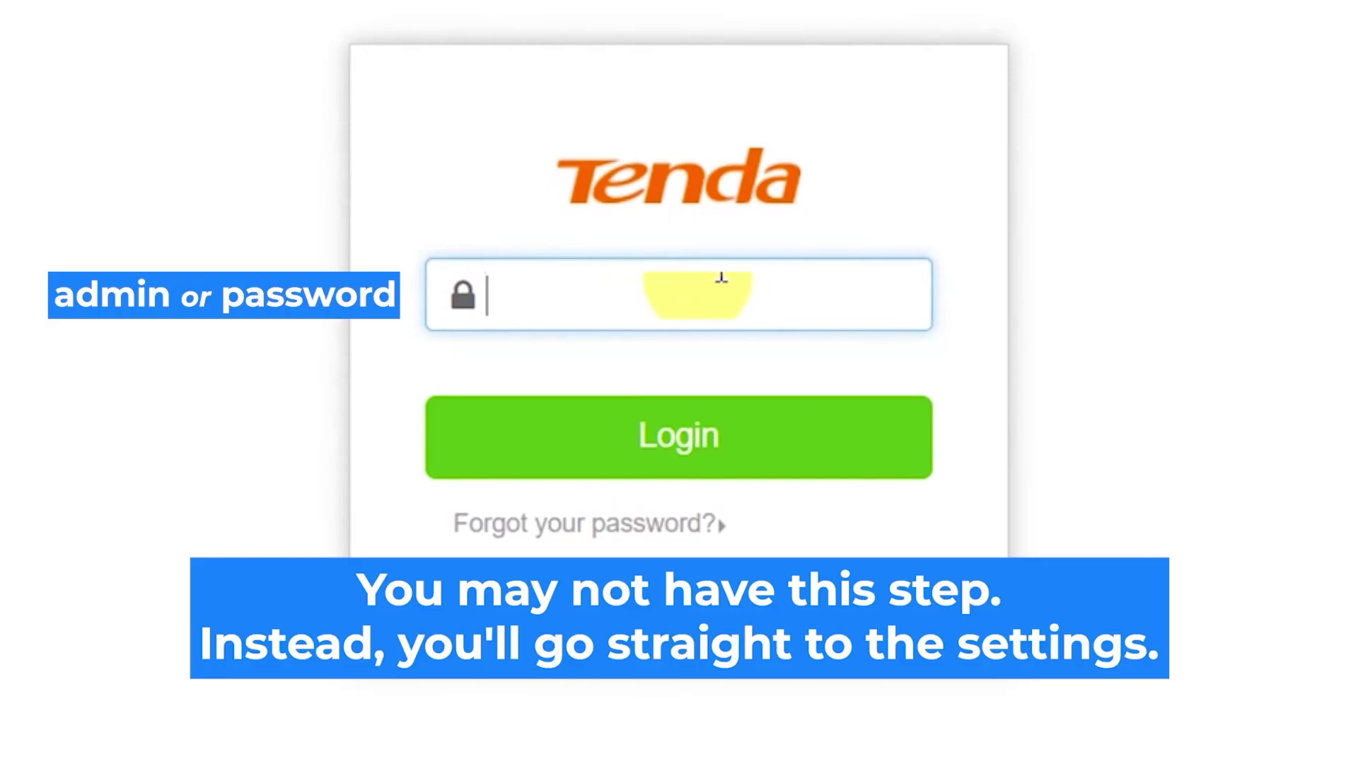
- Enter the router's login password and sign in to the Tenda setup page
{"action": "type", "text": "admin"}
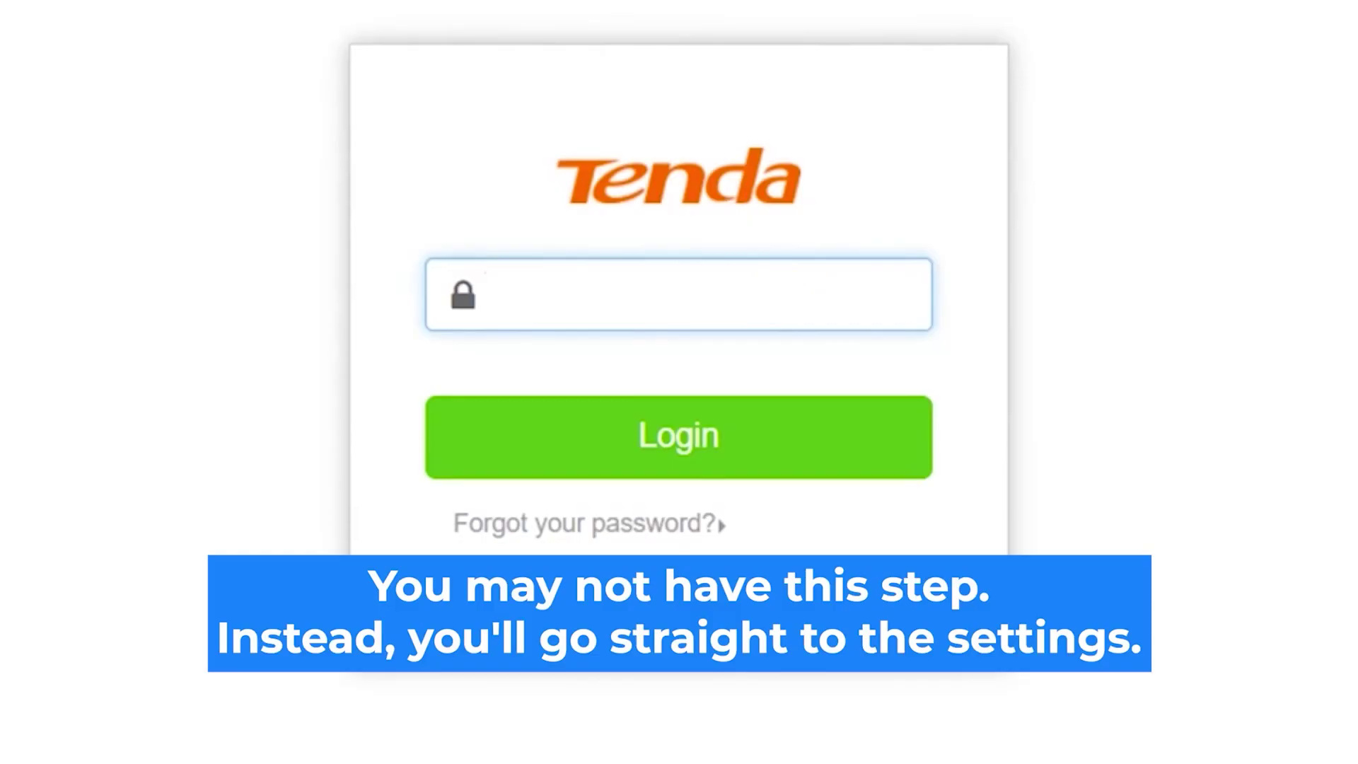
{"action": "type", "text": "admin"}
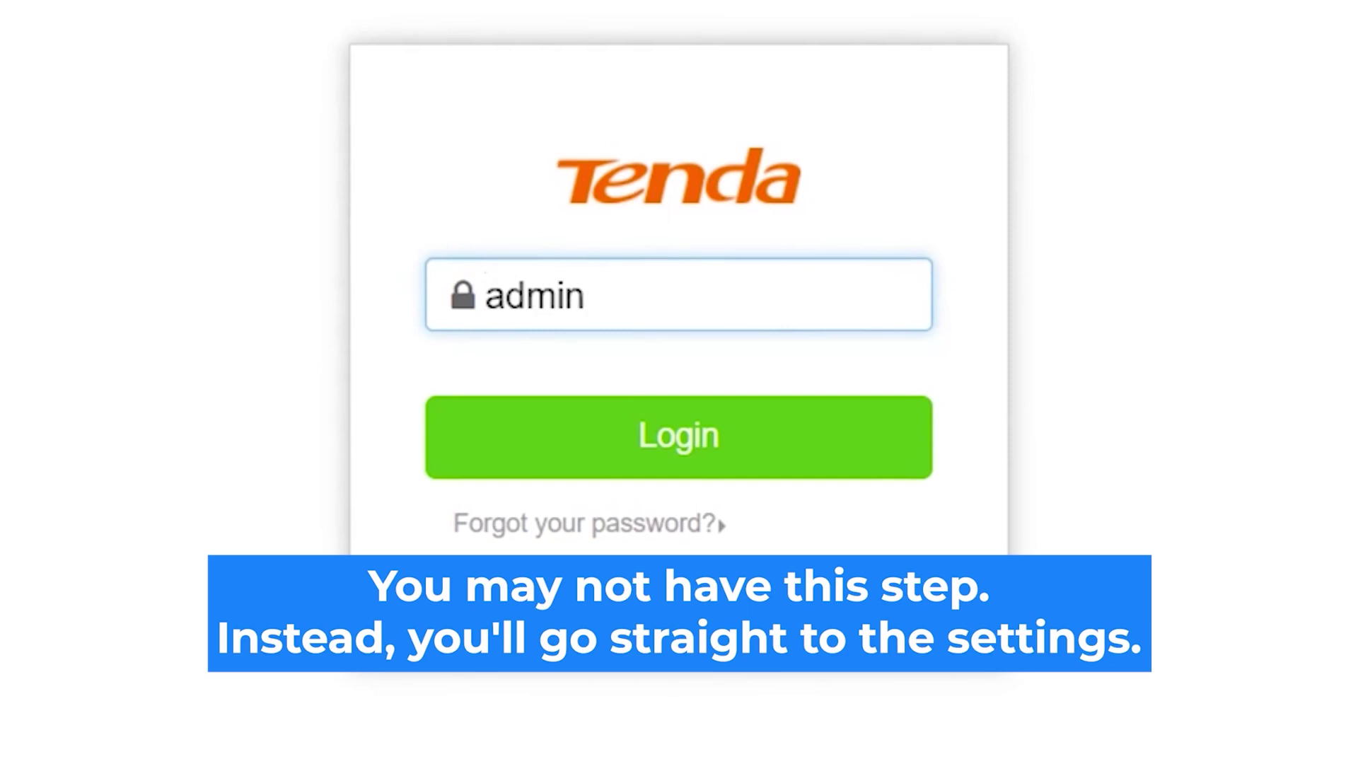
{"action": "left_click", "coordinate": [724, 435]}
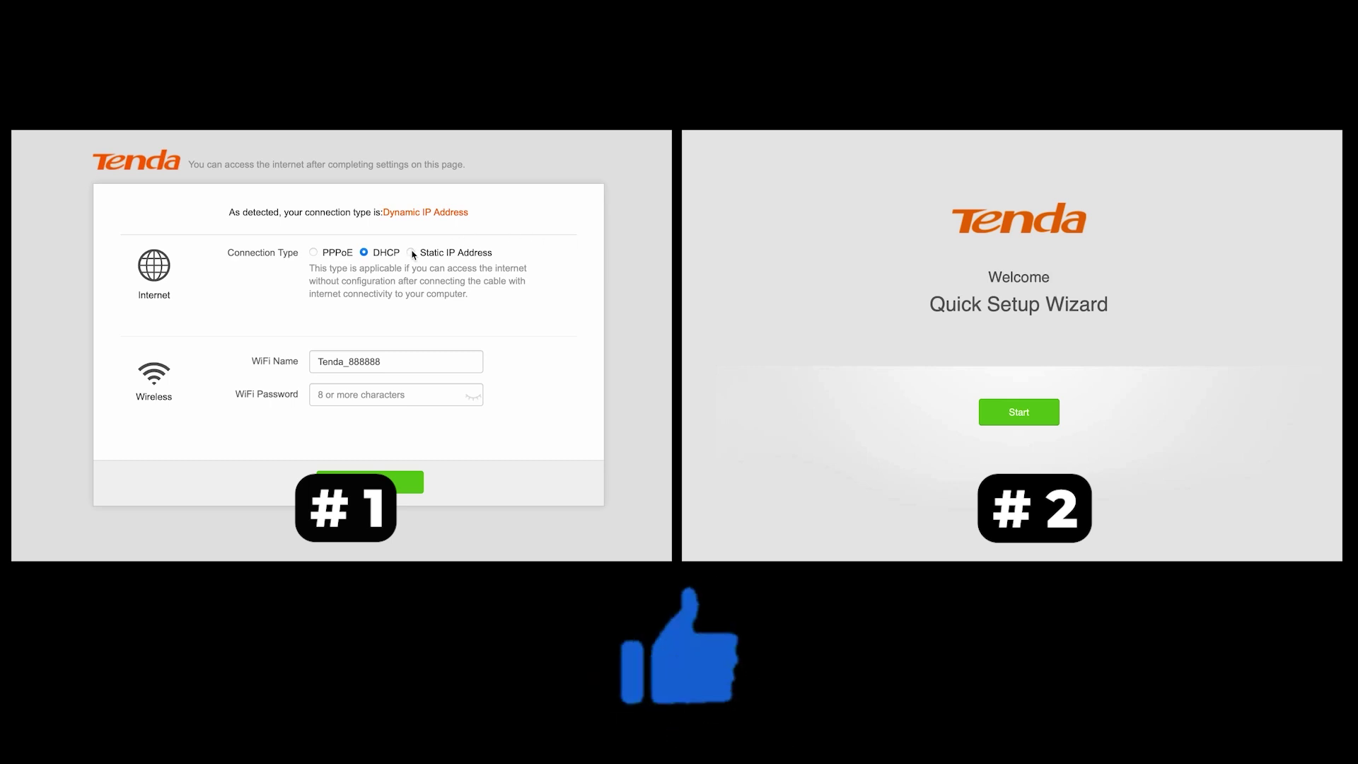
- Set the internet connection type to DHCP, keeping the ISP type at Normal
{"action": "left_click", "coordinate": [325, 254]}
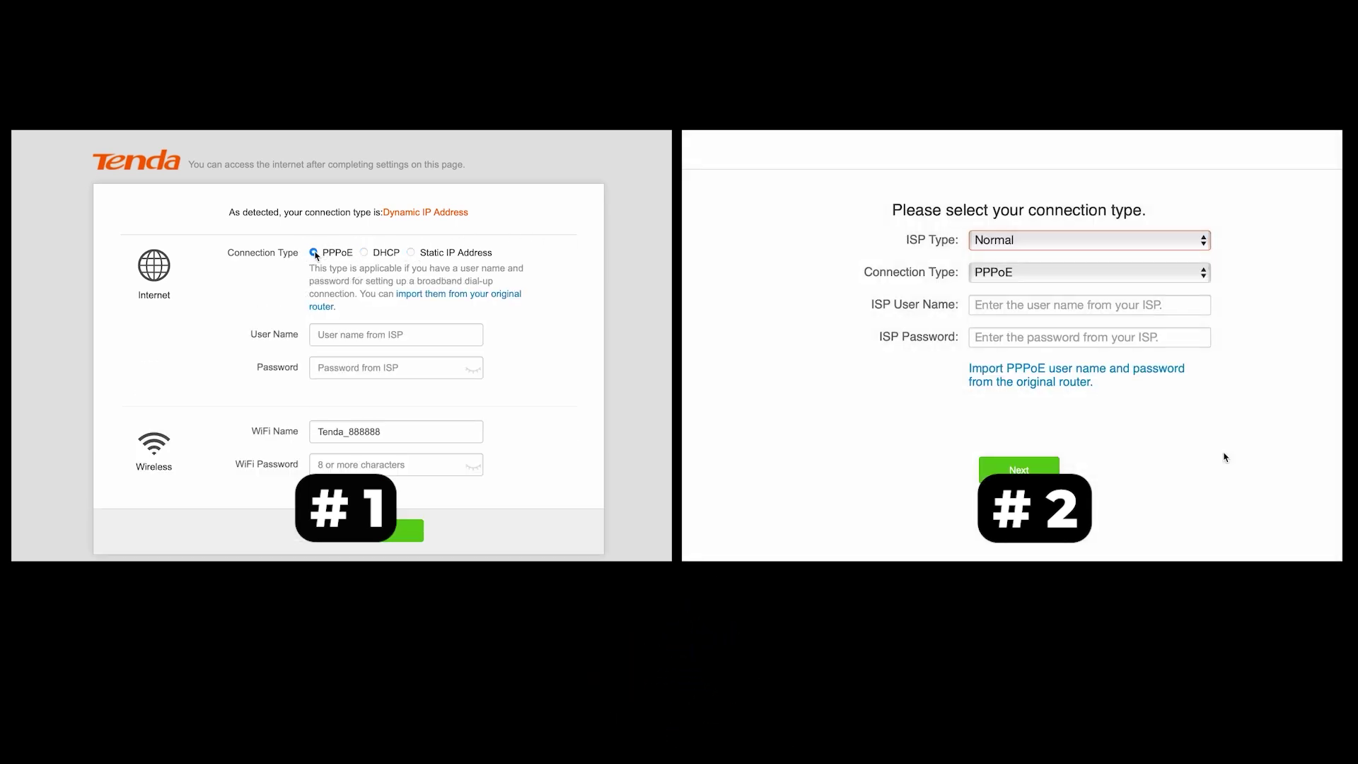
{"action": "left_click", "coordinate": [1177, 241]}
{"action": "left_click", "coordinate": [364, 253]}
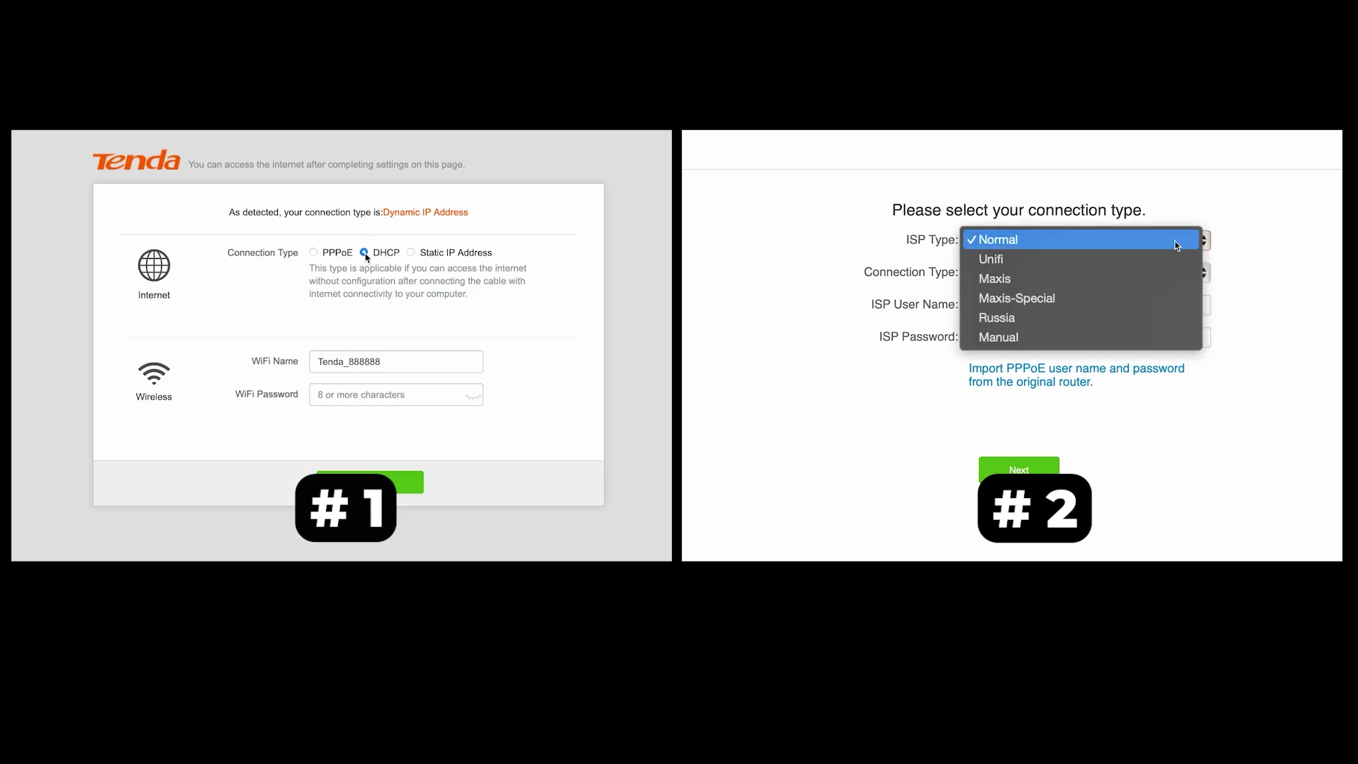
{"action": "left_click", "coordinate": [392, 402]}
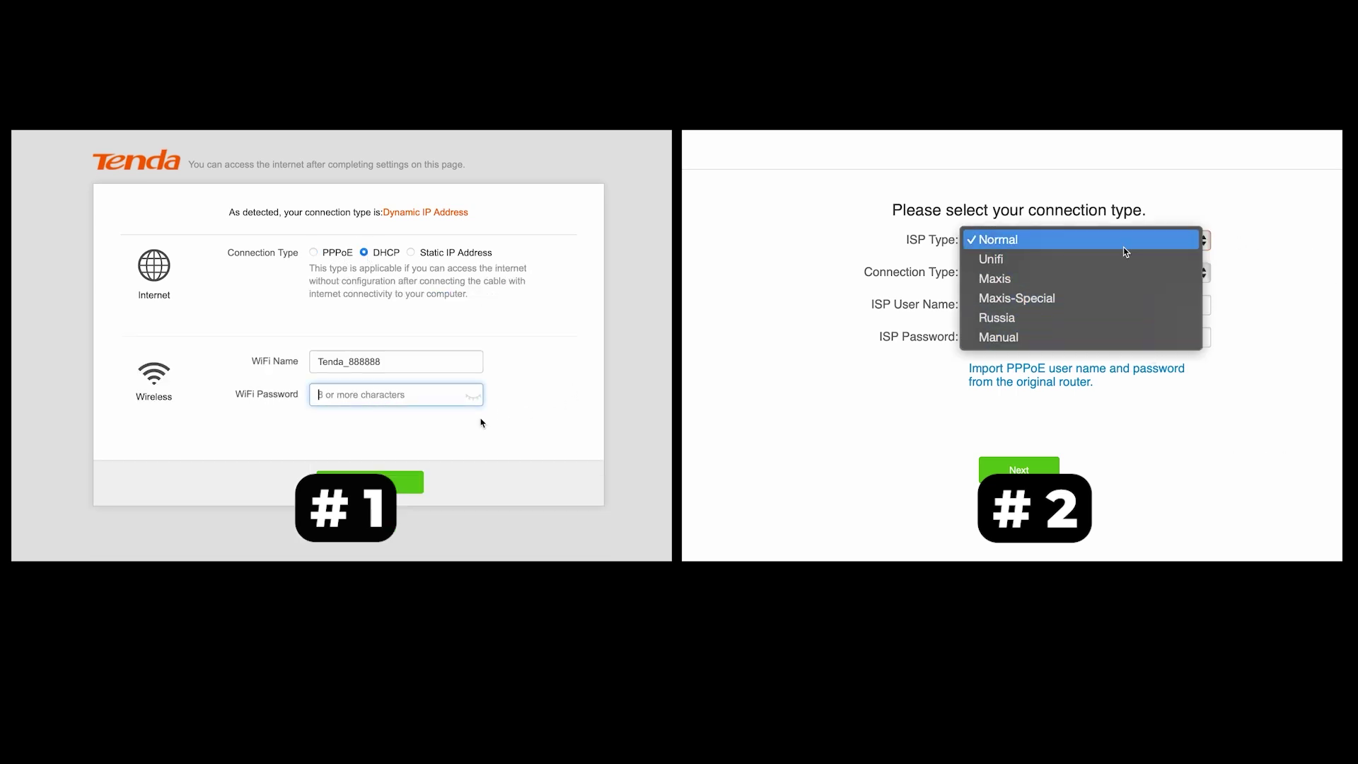
{"action": "left_click", "coordinate": [1125, 252]}
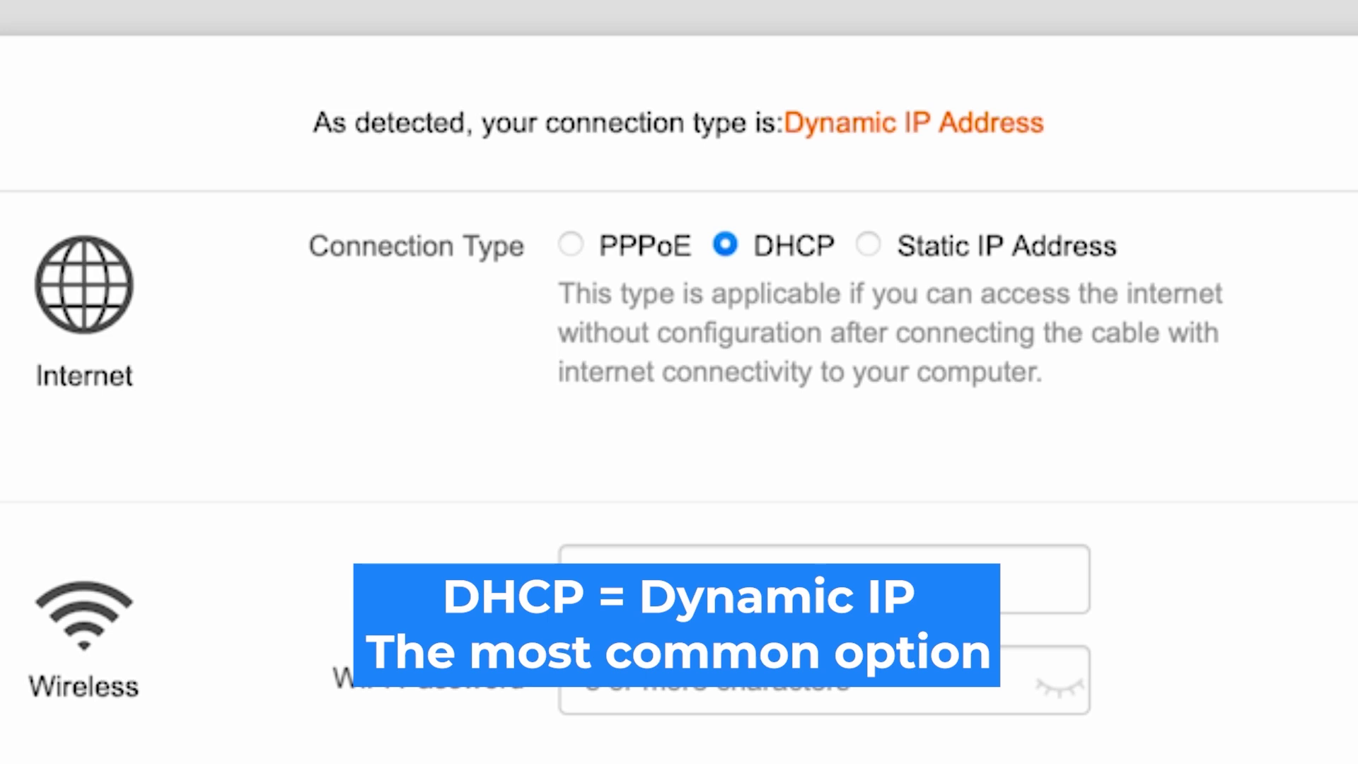
{"action": "left_click", "coordinate": [870, 244]}
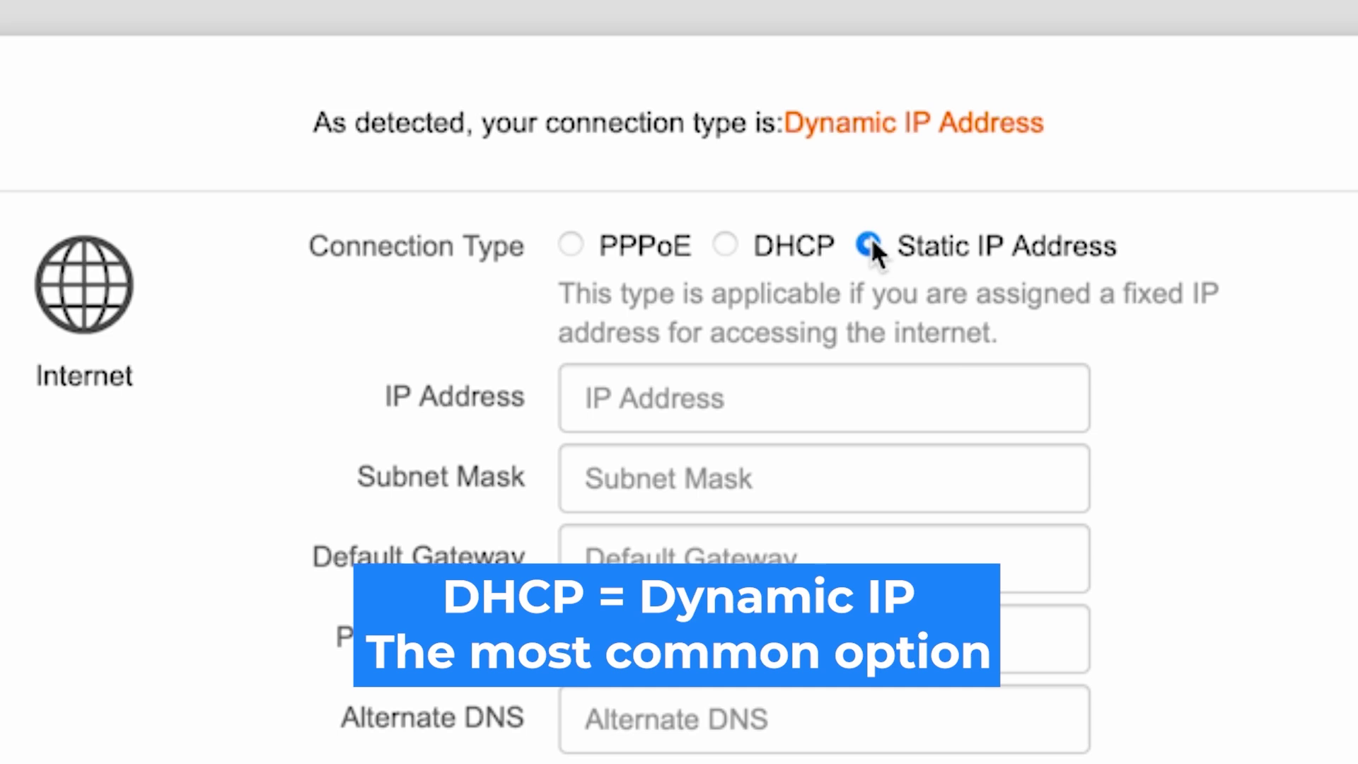
{"action": "left_click", "coordinate": [725, 244]}
{"action": "left_click", "coordinate": [571, 244]}
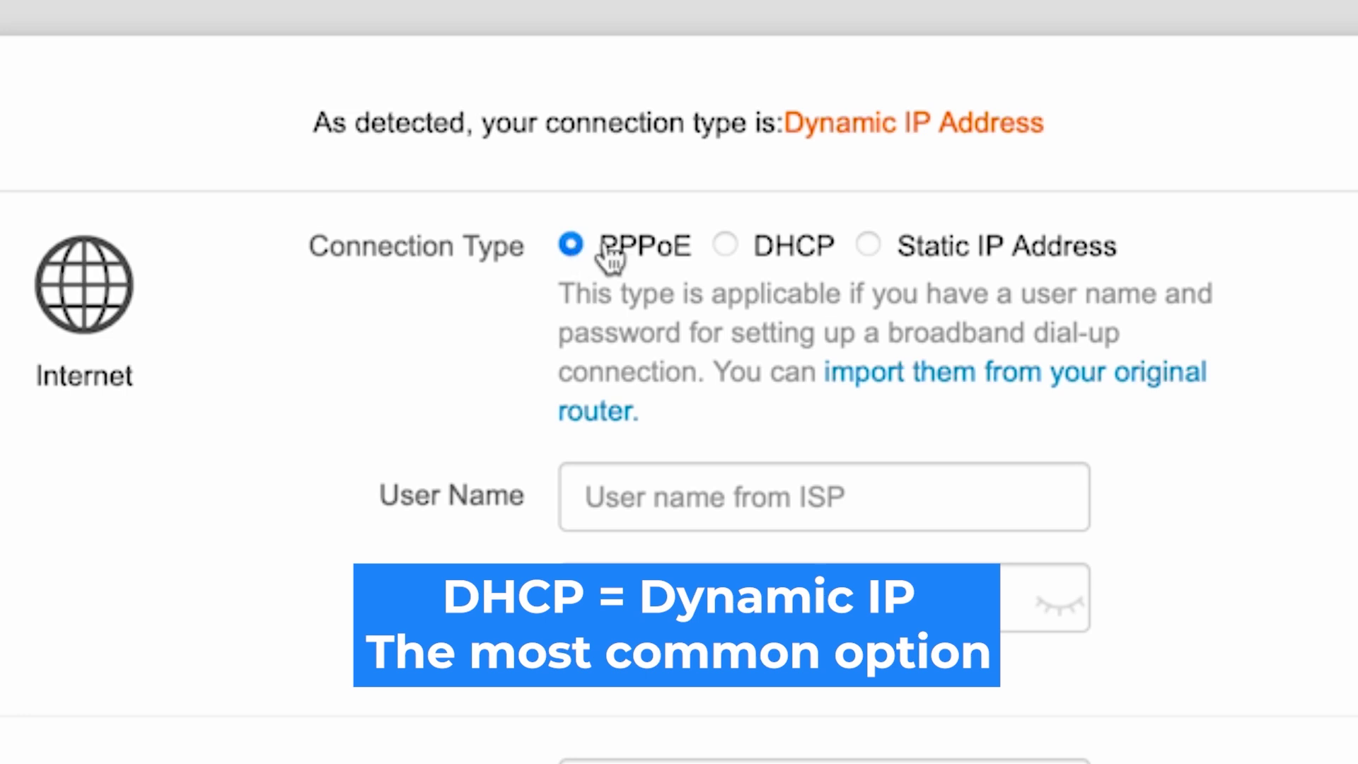
{"action": "left_click", "coordinate": [730, 249]}
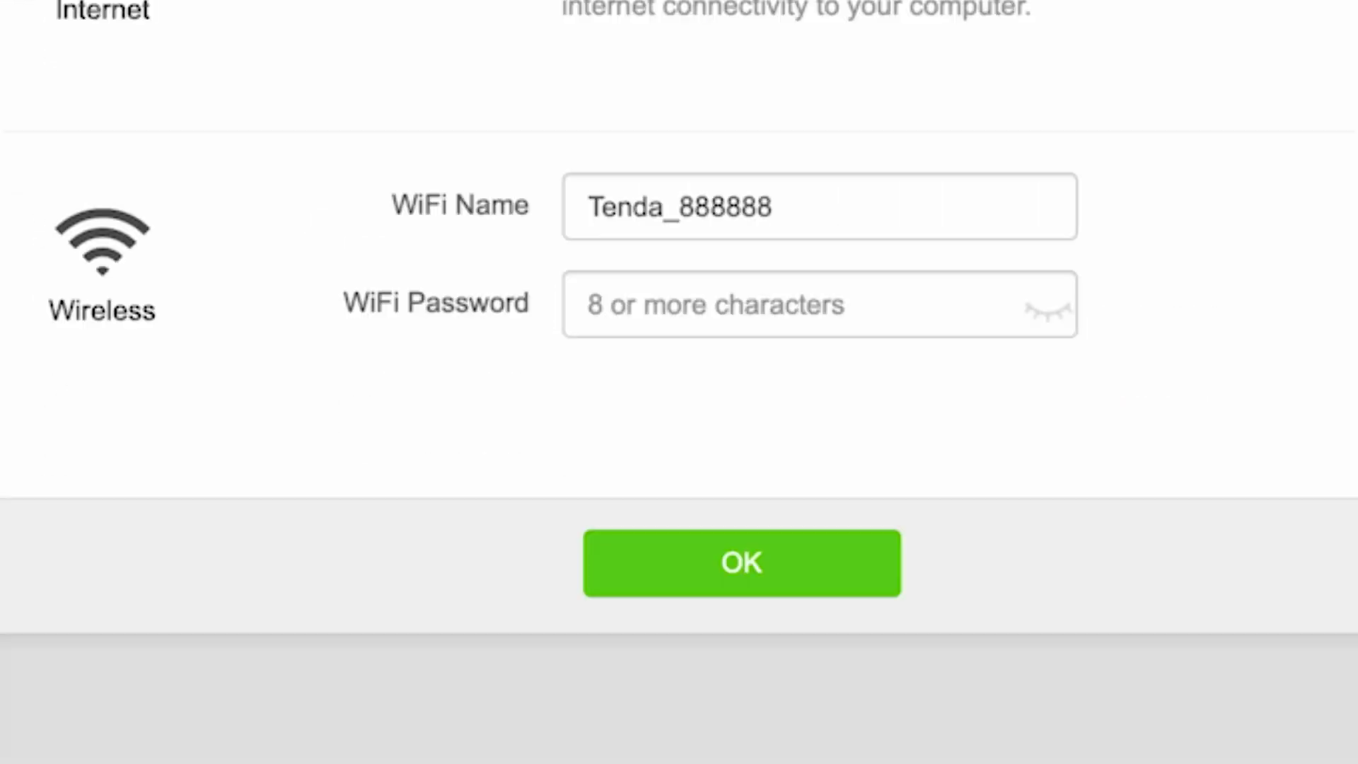
- Give Tenda_888888 a new Wi-Fi password, check it visibly, and save the settings
{"action": "left_click", "coordinate": [779, 311]}
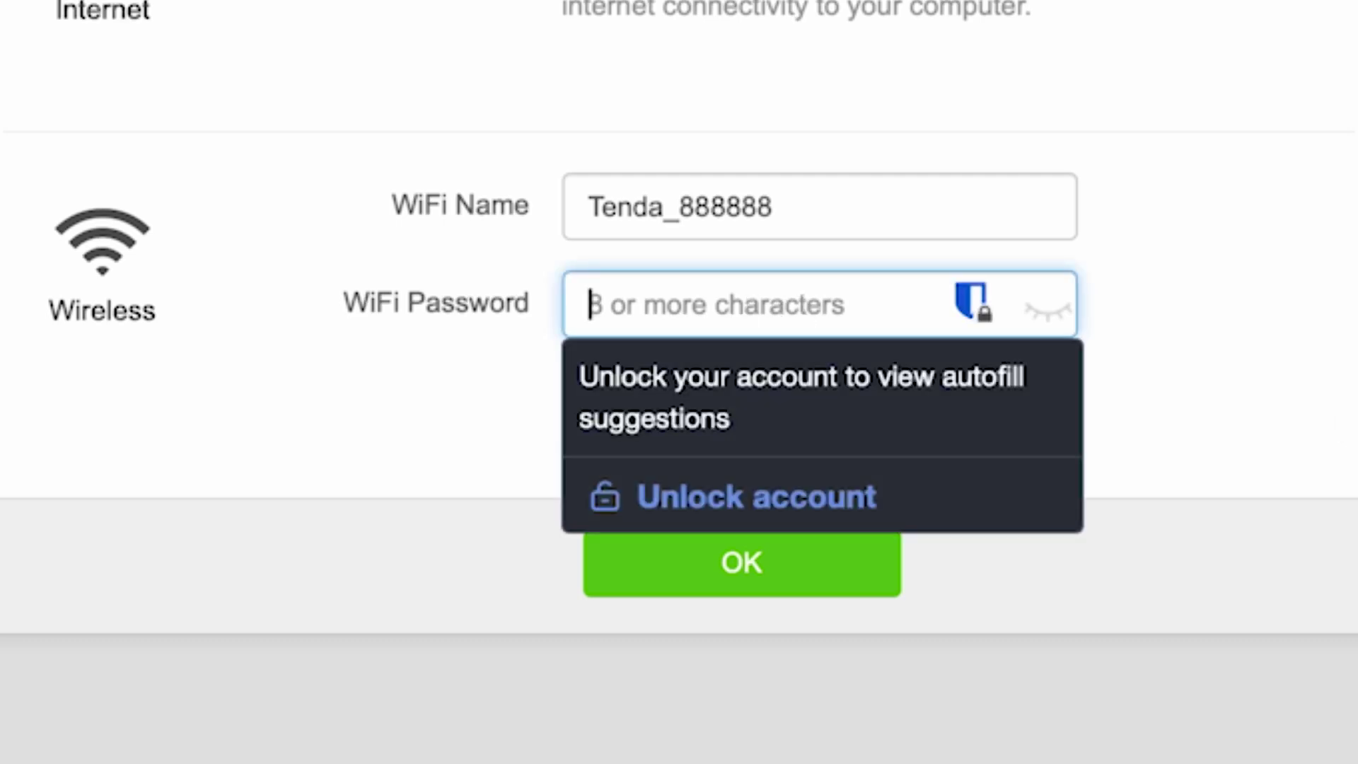
{"action": "type", "text": "12345678"}
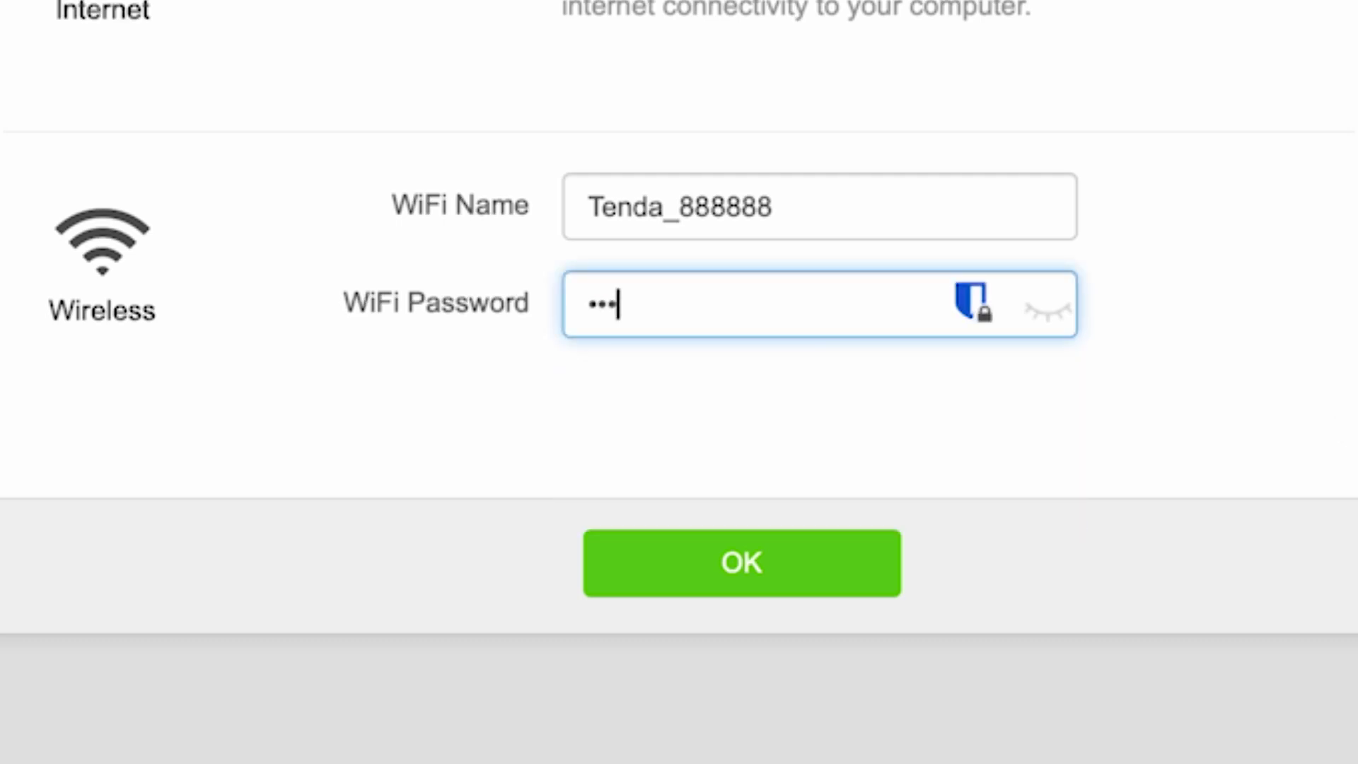
{"action": "type", "text": "90"}
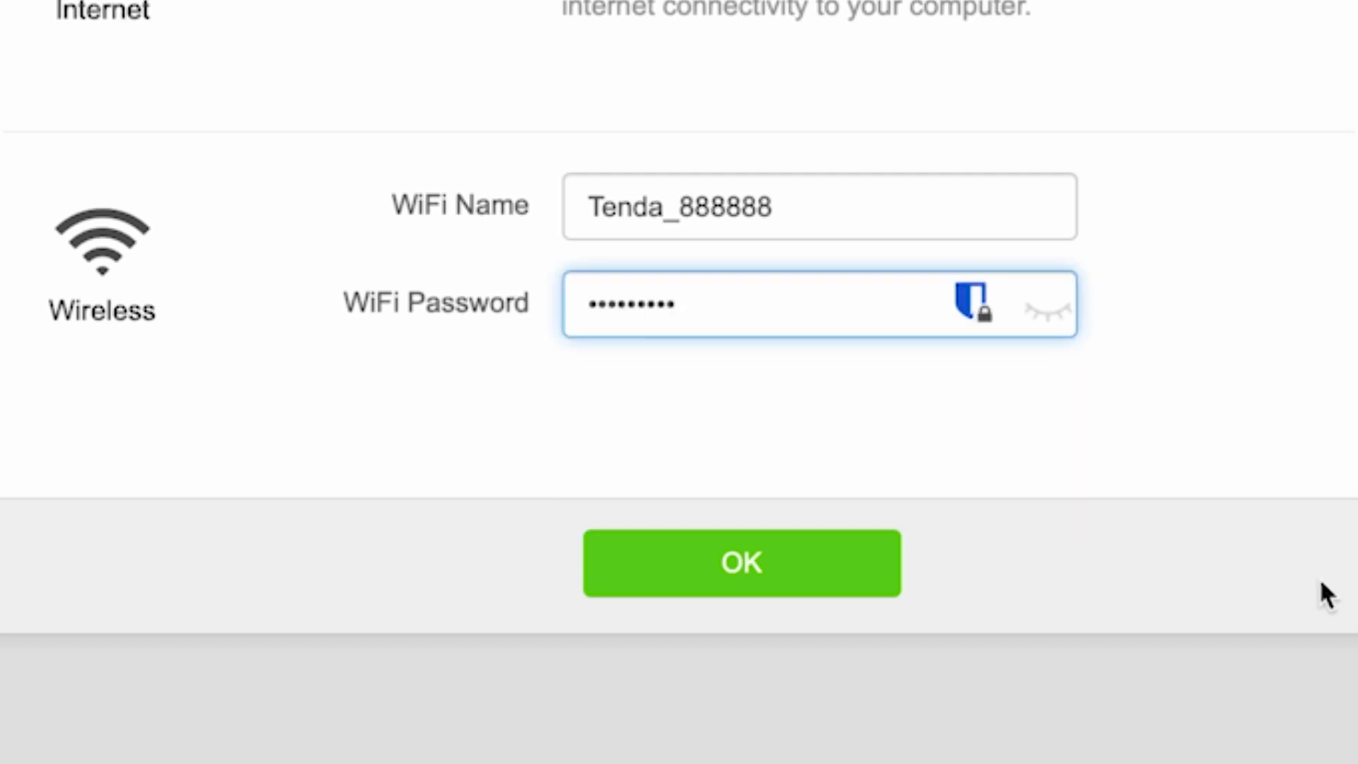
{"action": "left_click", "coordinate": [1049, 310]}
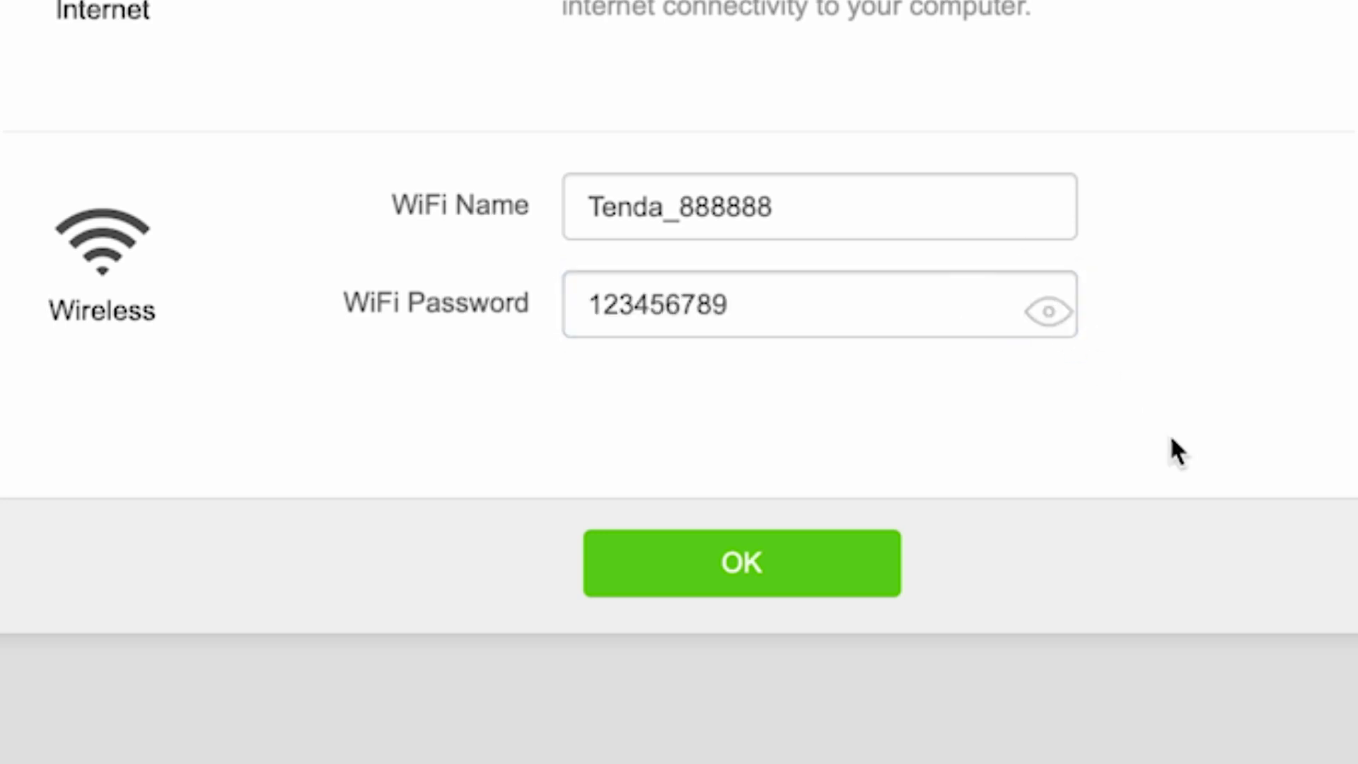
{"action": "left_click", "coordinate": [751, 570]}
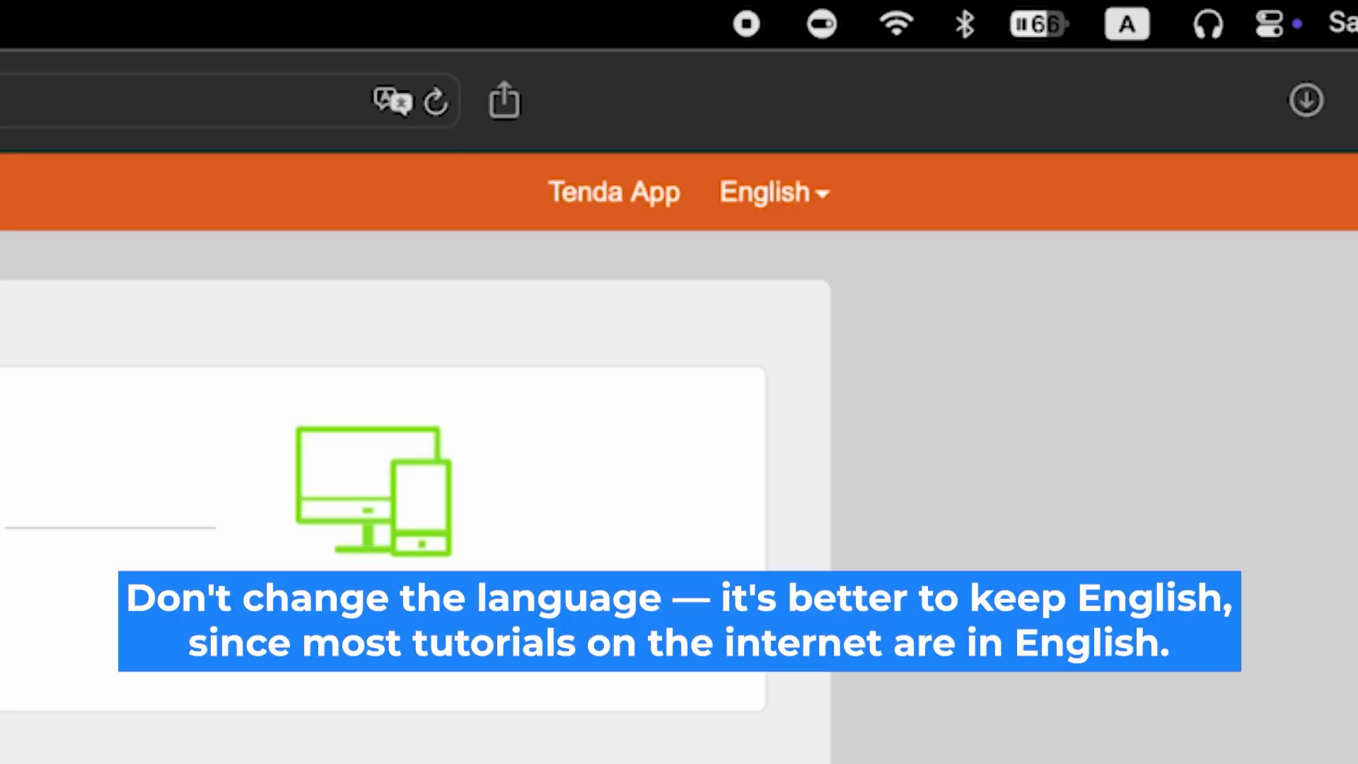
{"action": "left_click", "coordinate": [821, 185]}
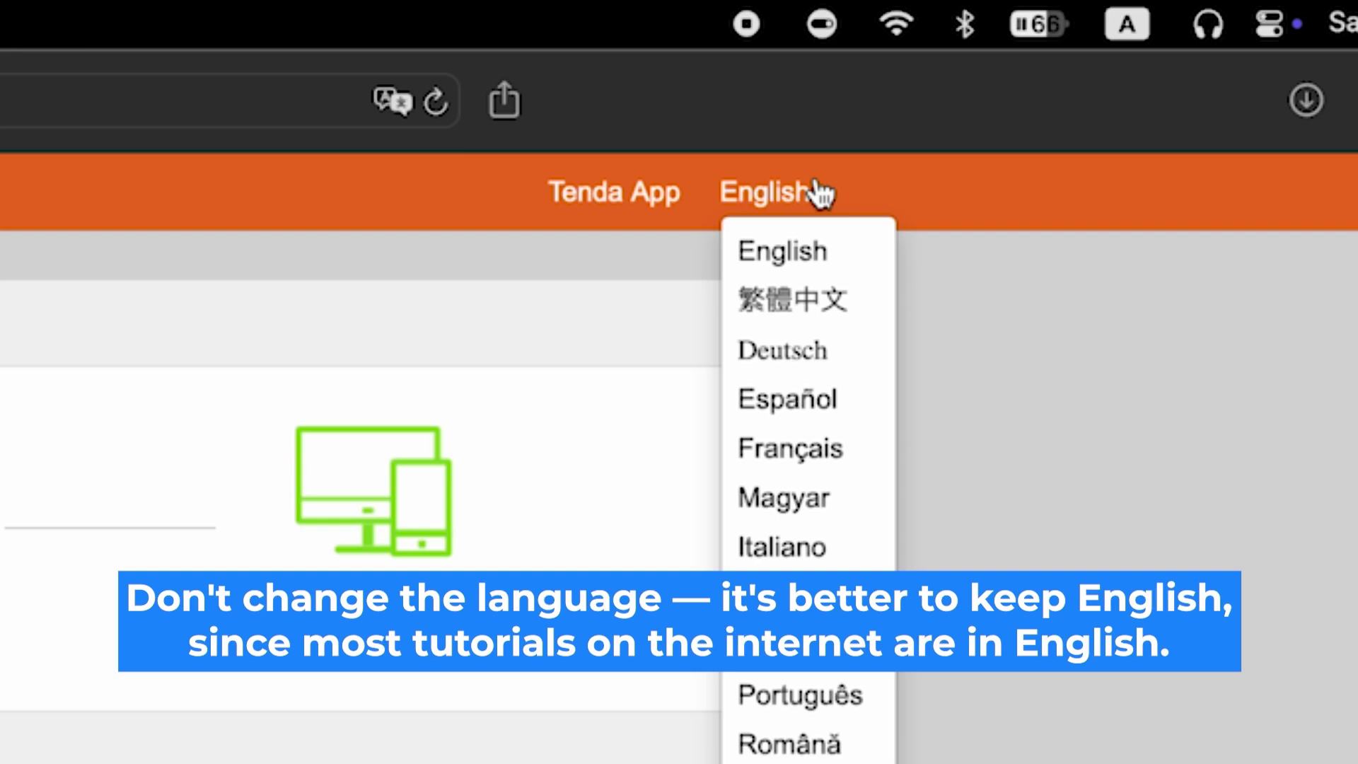
{"action": "left_click", "coordinate": [821, 191]}
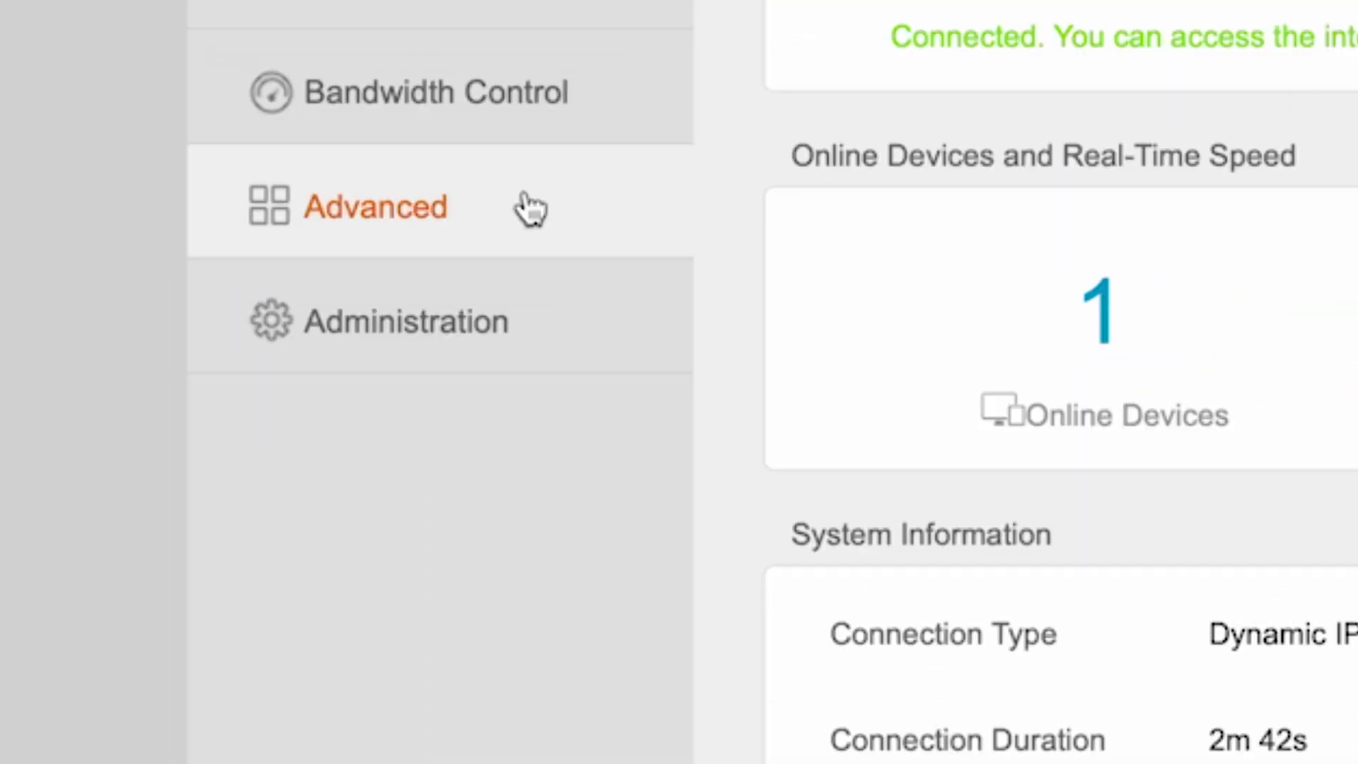
- Run an online firmware check under Device Management; nothing newer than V12.01.01.45_multi exists
{"action": "left_click", "coordinate": [325, 312]}
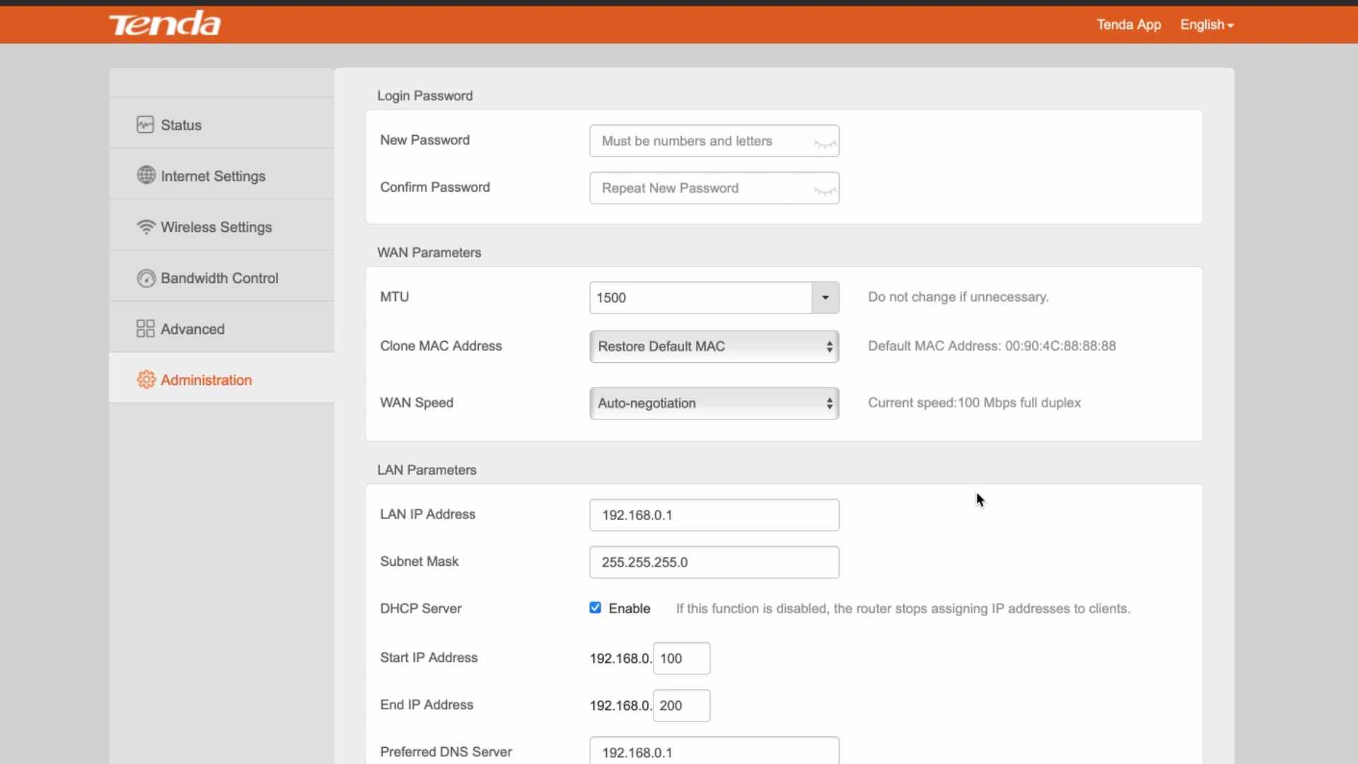
{"action": "scroll", "coordinate": [1057, 529], "scroll_direction": "down", "scroll_amount": 9}
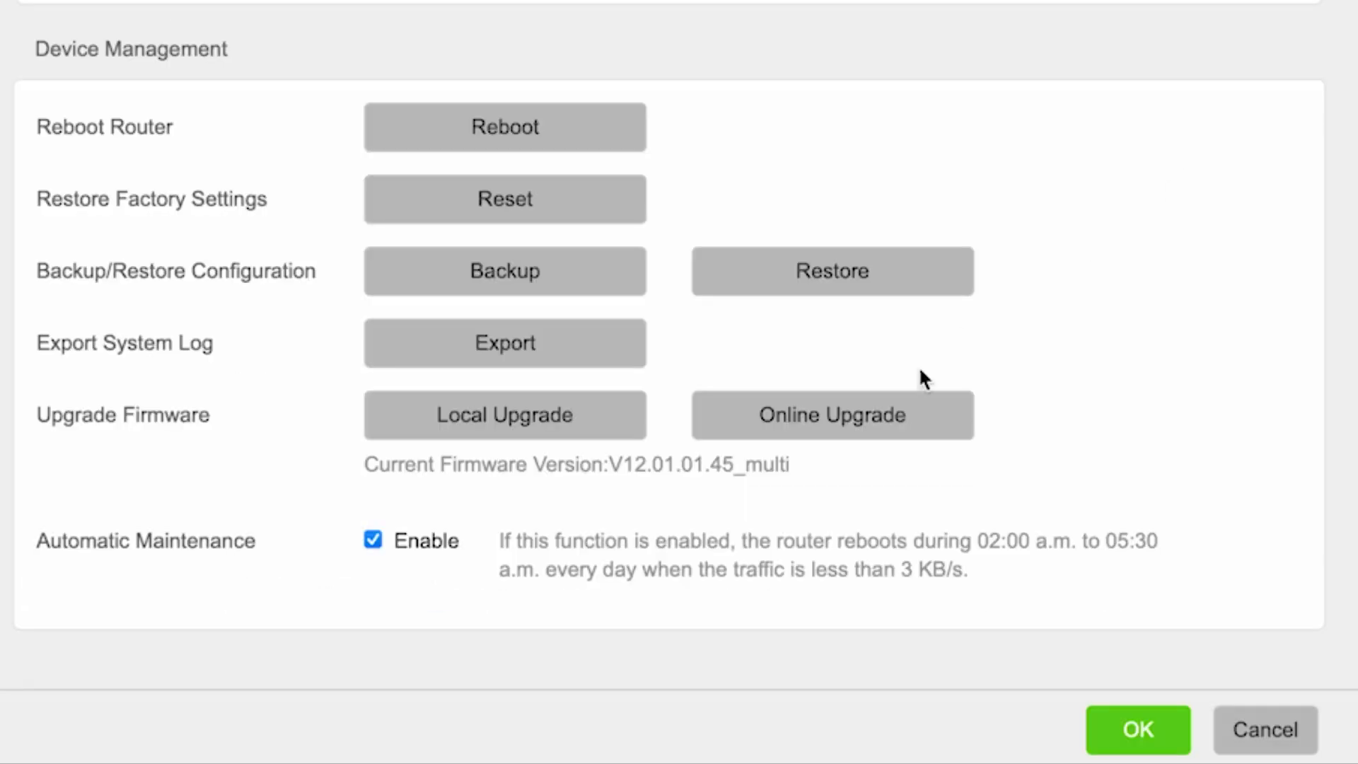
{"action": "left_click", "coordinate": [867, 422]}
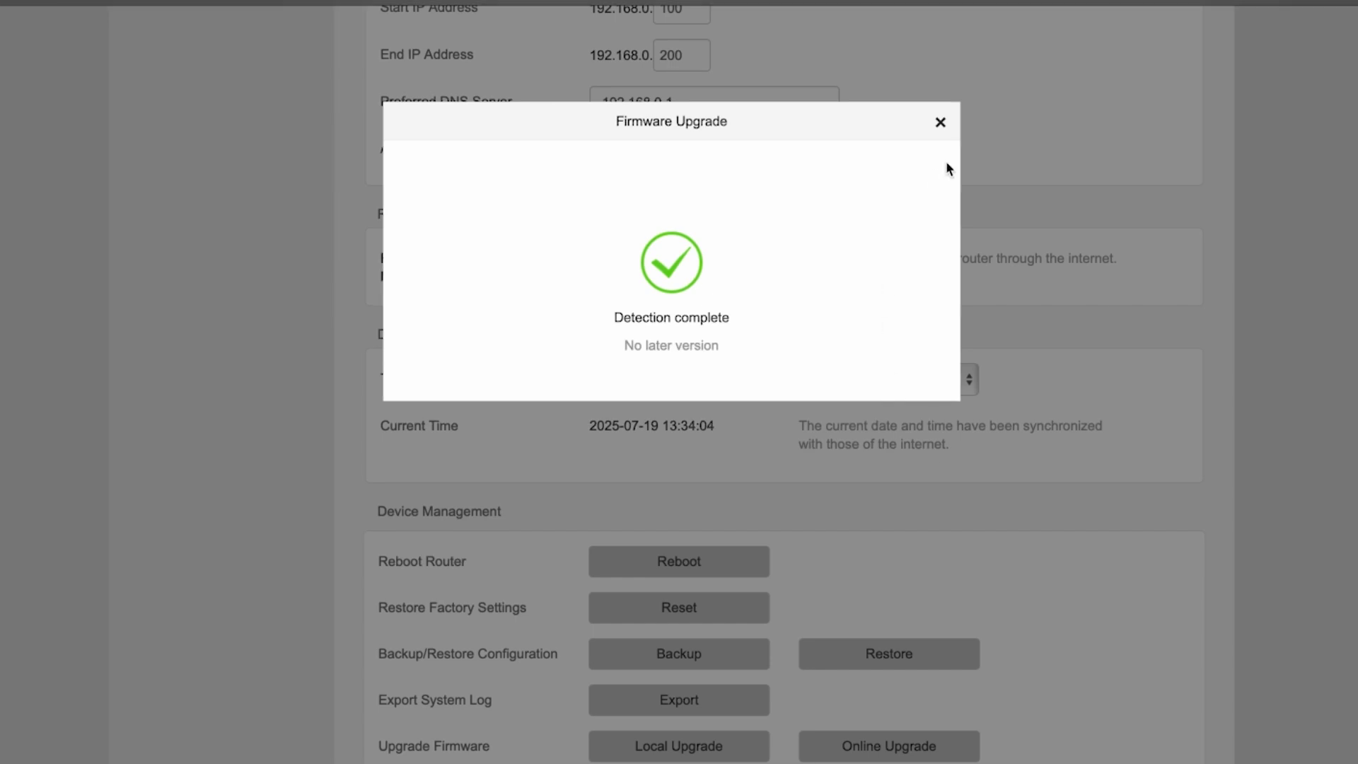
{"action": "left_click", "coordinate": [940, 122]}
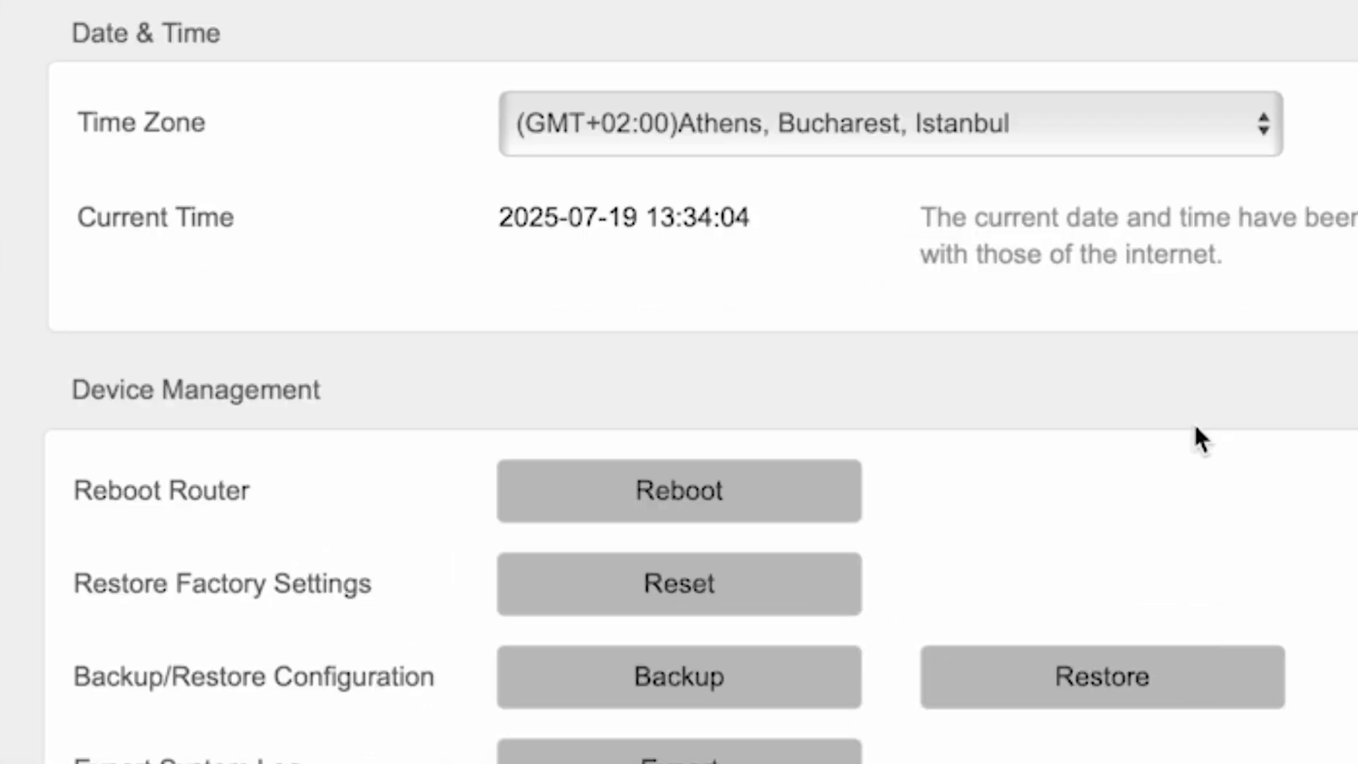
- Reboot the router from Device Management and confirm the restart
{"action": "left_click", "coordinate": [727, 507]}
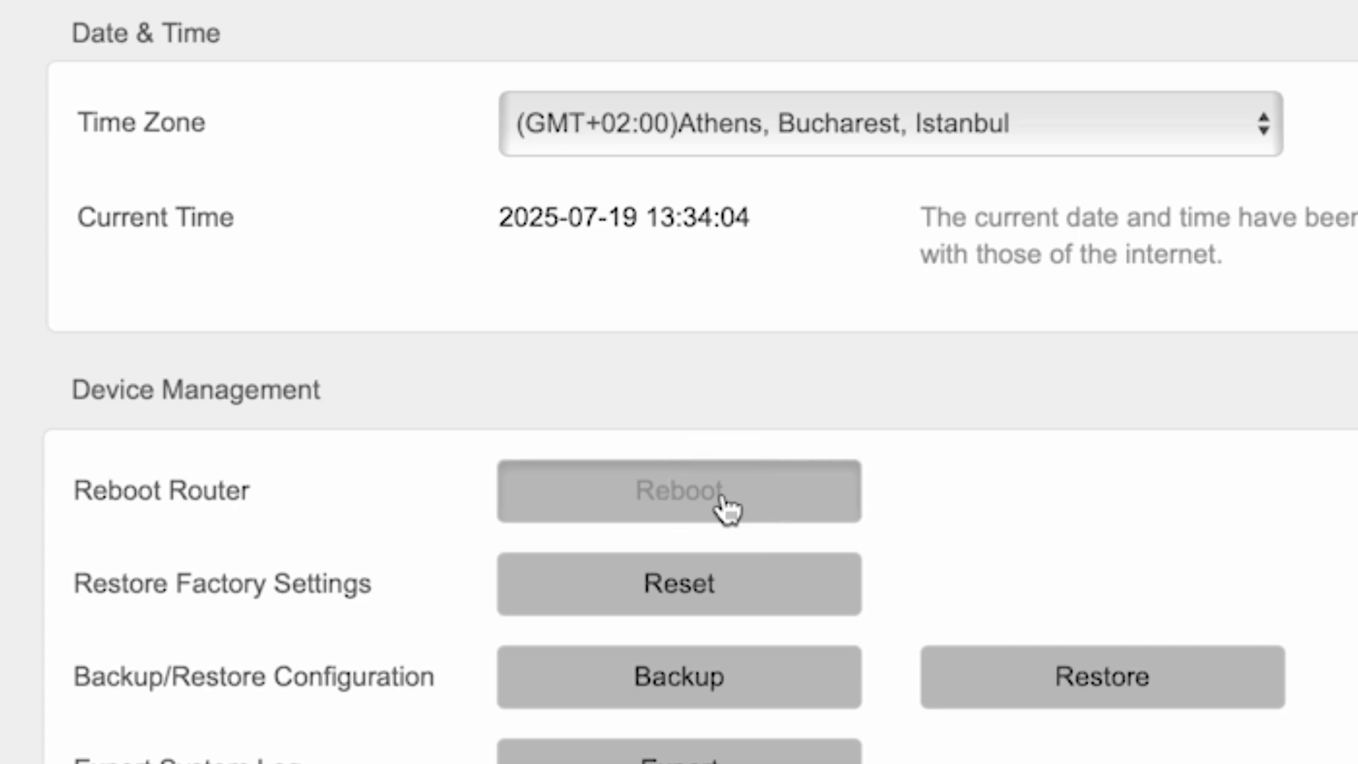
{"action": "left_click", "coordinate": [1030, 357]}
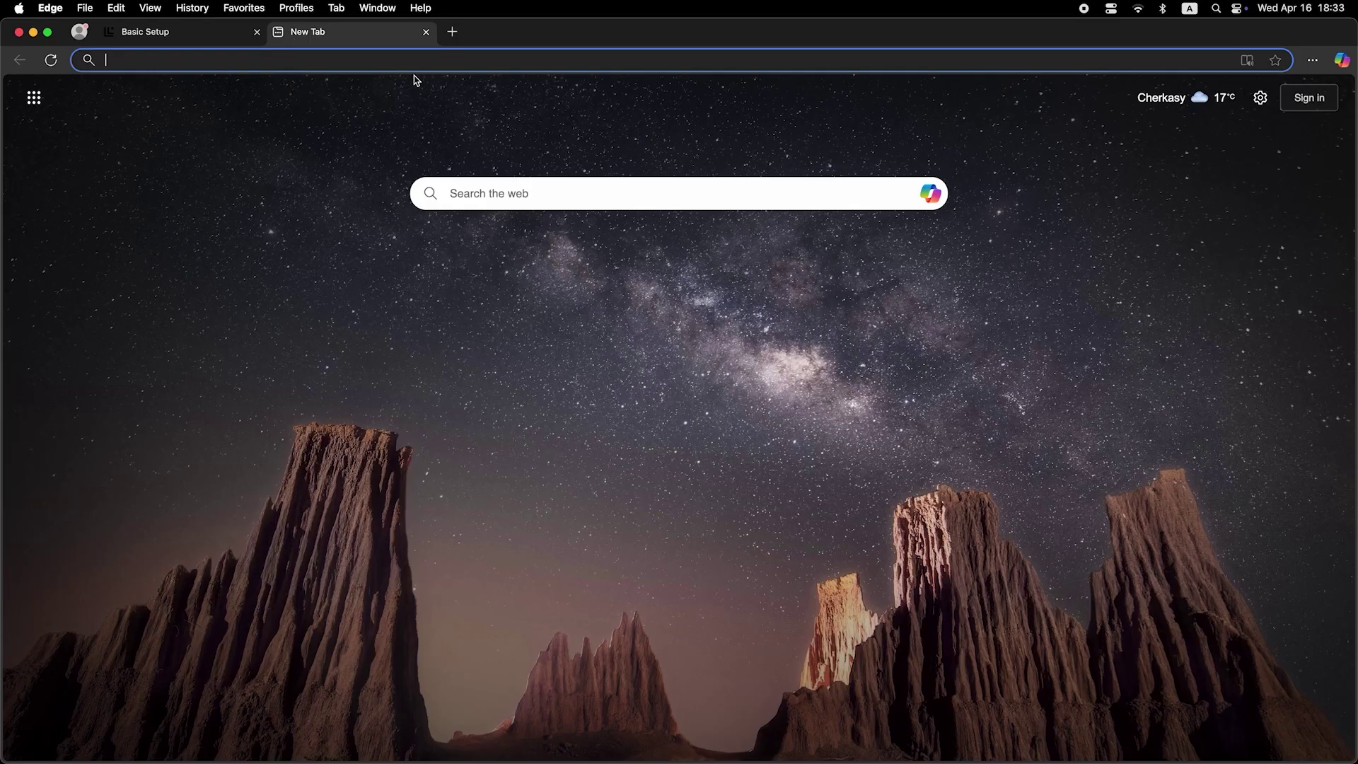
- Search for 'dfdfd' in a new Edge tab to test the internet connection
{"action": "left_click", "coordinate": [427, 58]}
{"action": "type", "text": "dfdfd"}
{"action": "key", "text": "Return"}
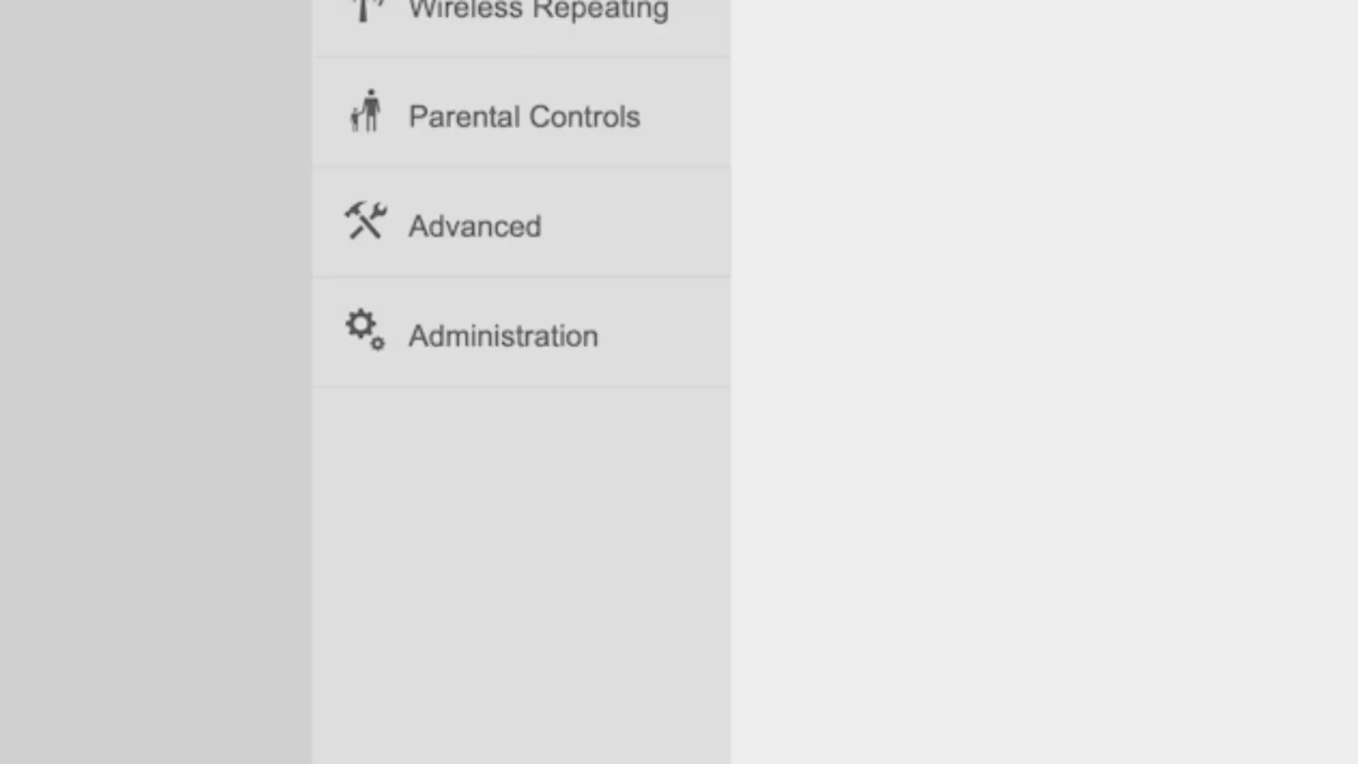
- Set Clone MAC to the local host's MAC, save, and reboot the router
{"action": "left_click", "coordinate": [521, 342]}
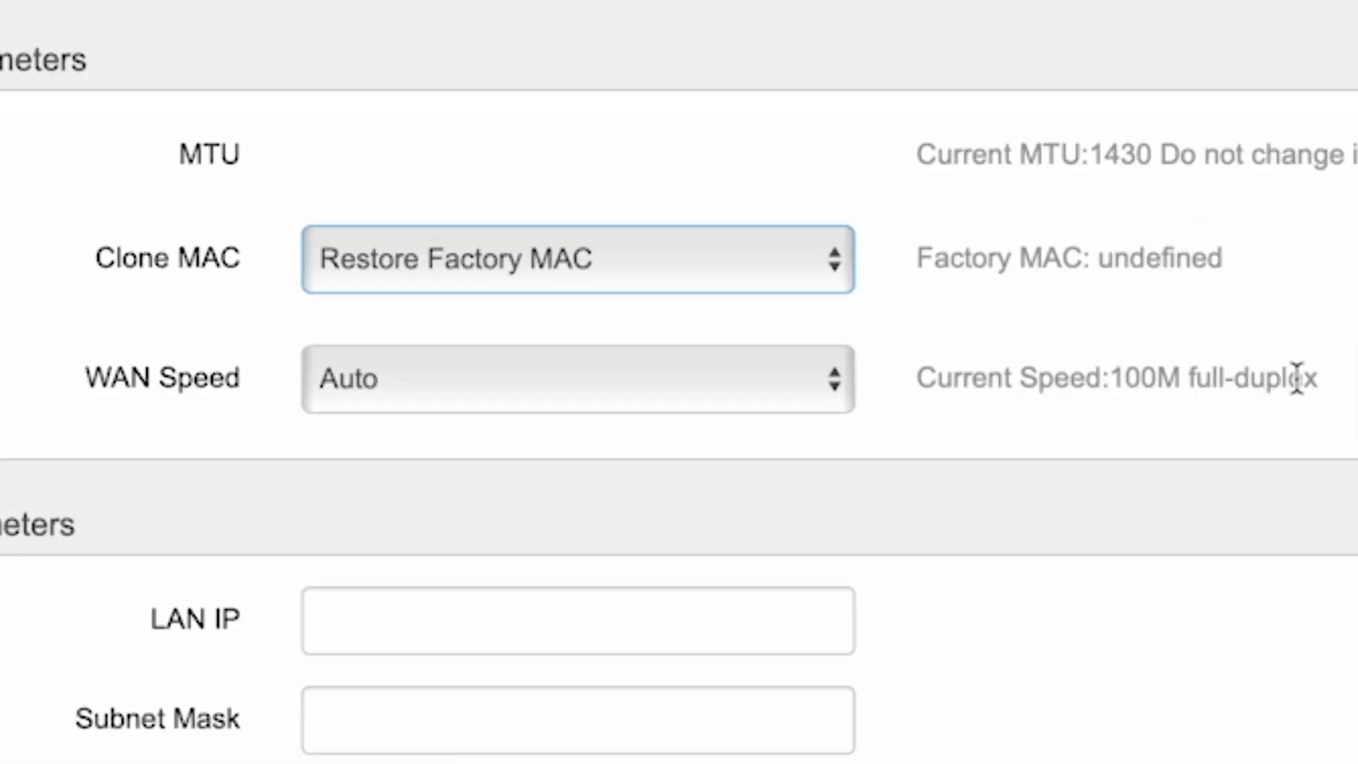
{"action": "left_click", "coordinate": [704, 268]}
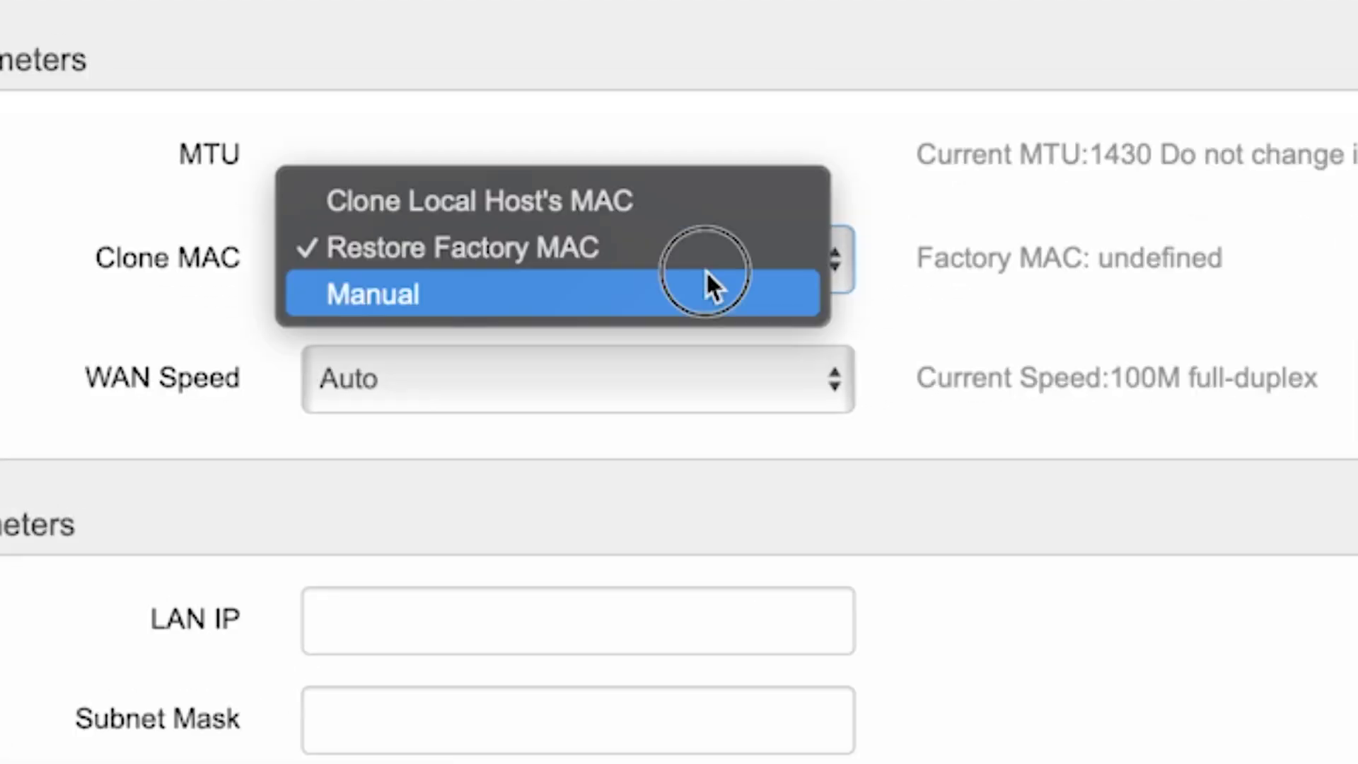
{"action": "left_click", "coordinate": [613, 205]}
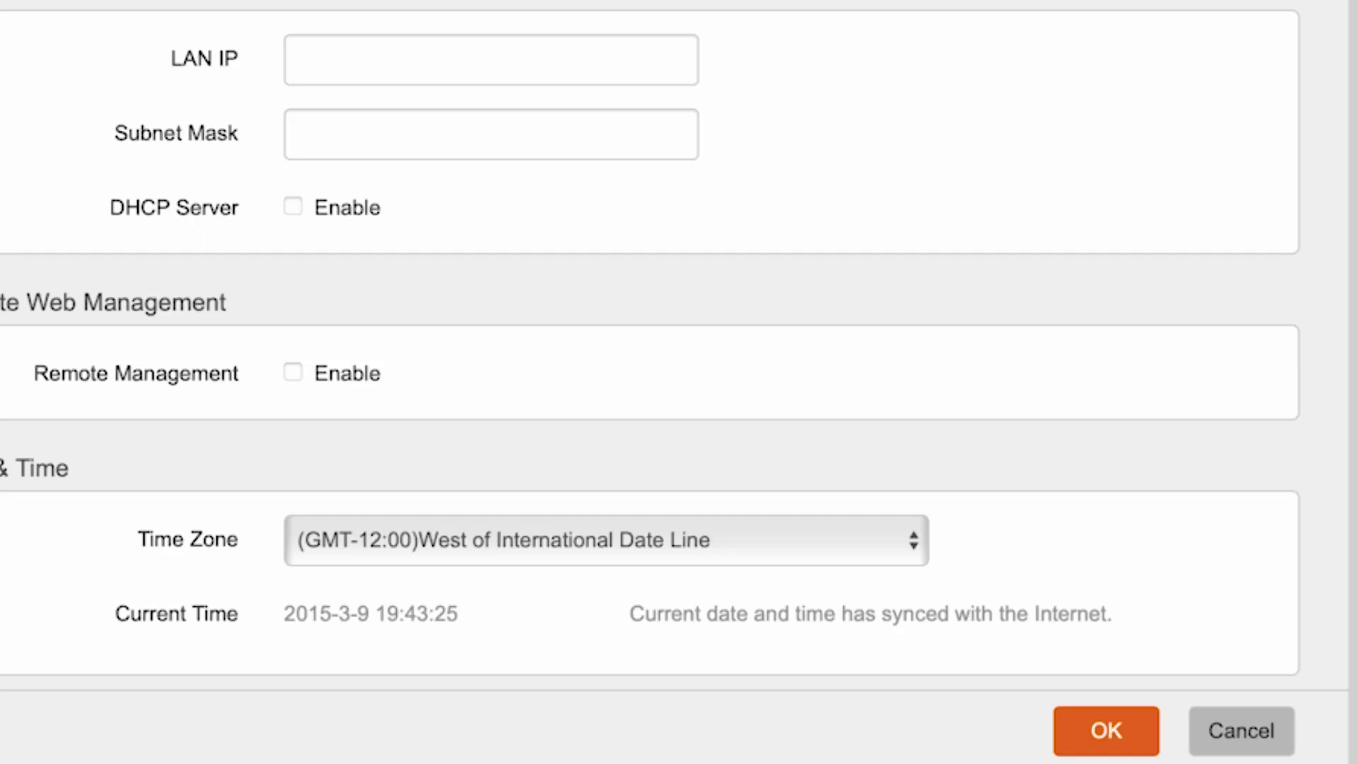
{"action": "left_click", "coordinate": [1136, 728]}
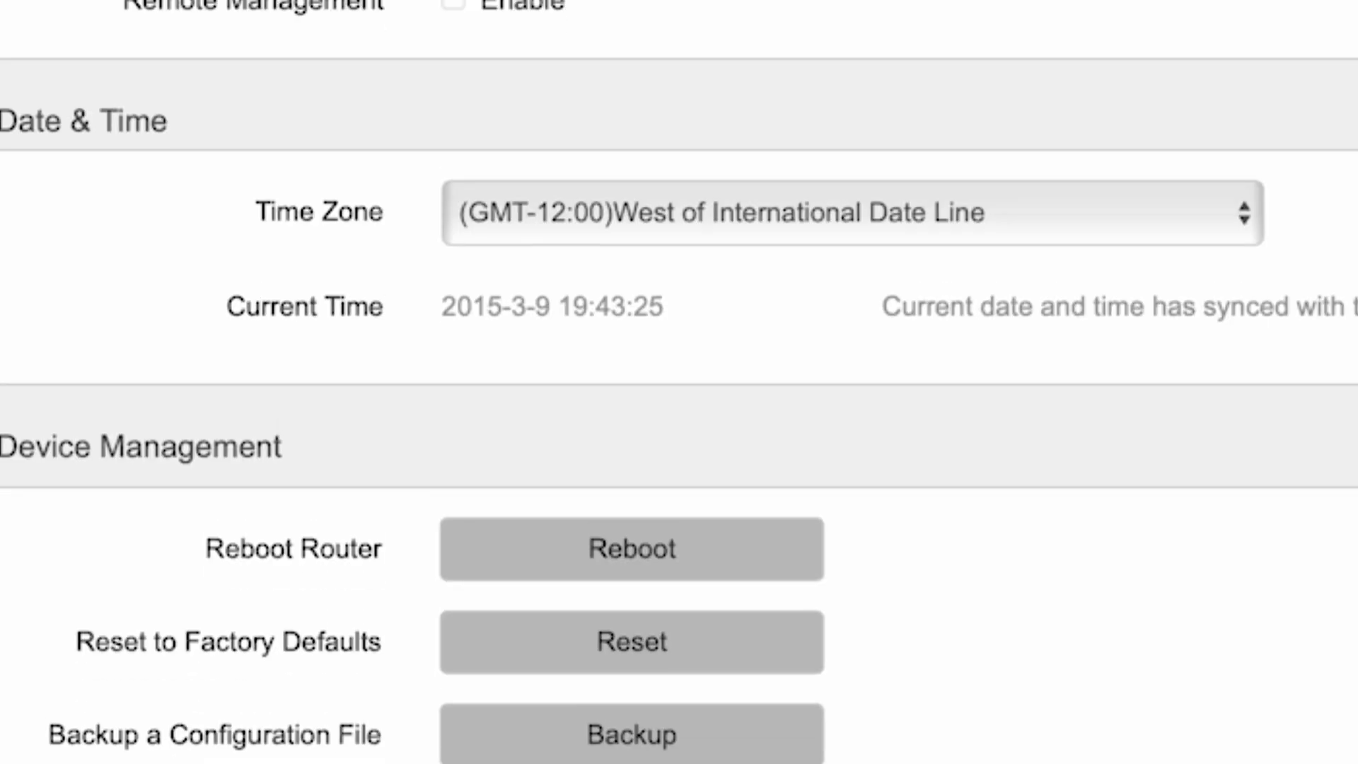
{"action": "left_click", "coordinate": [641, 550]}
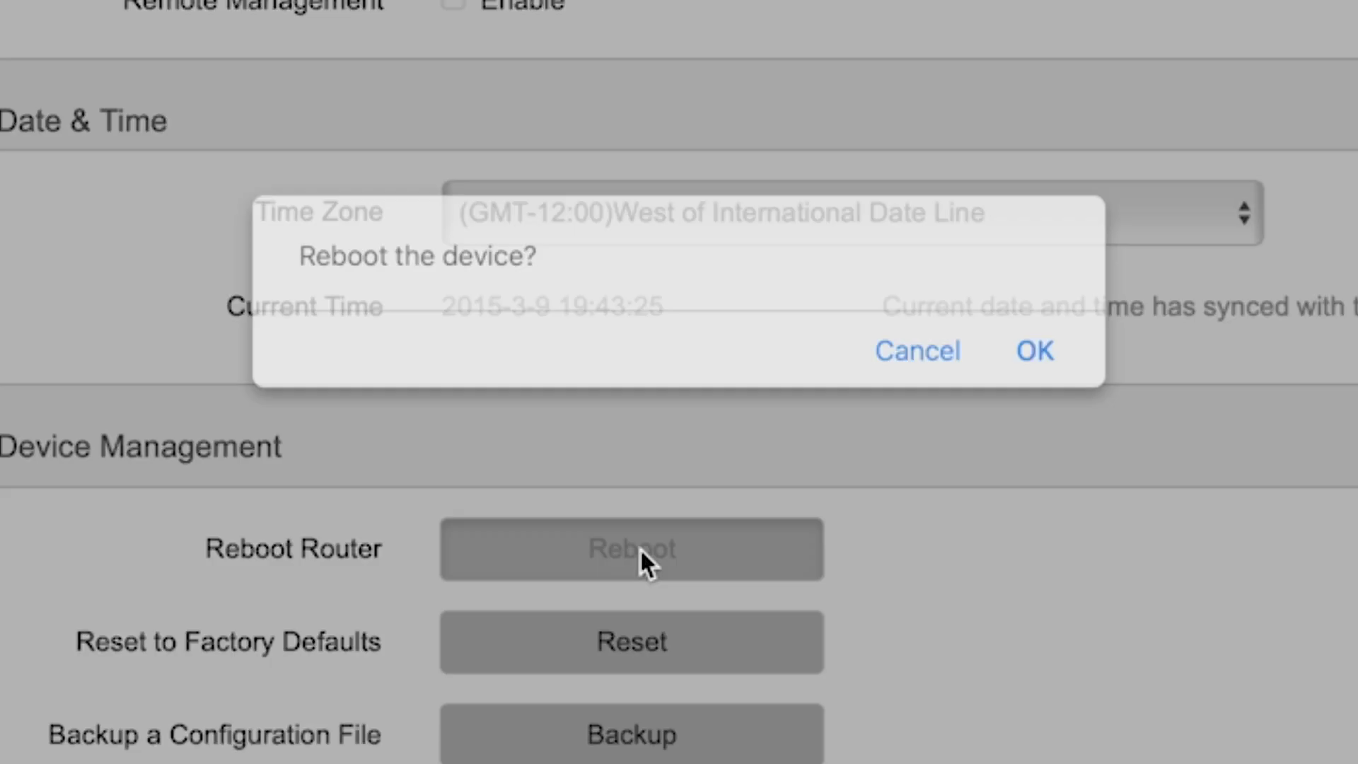
{"action": "left_click", "coordinate": [1045, 355]}
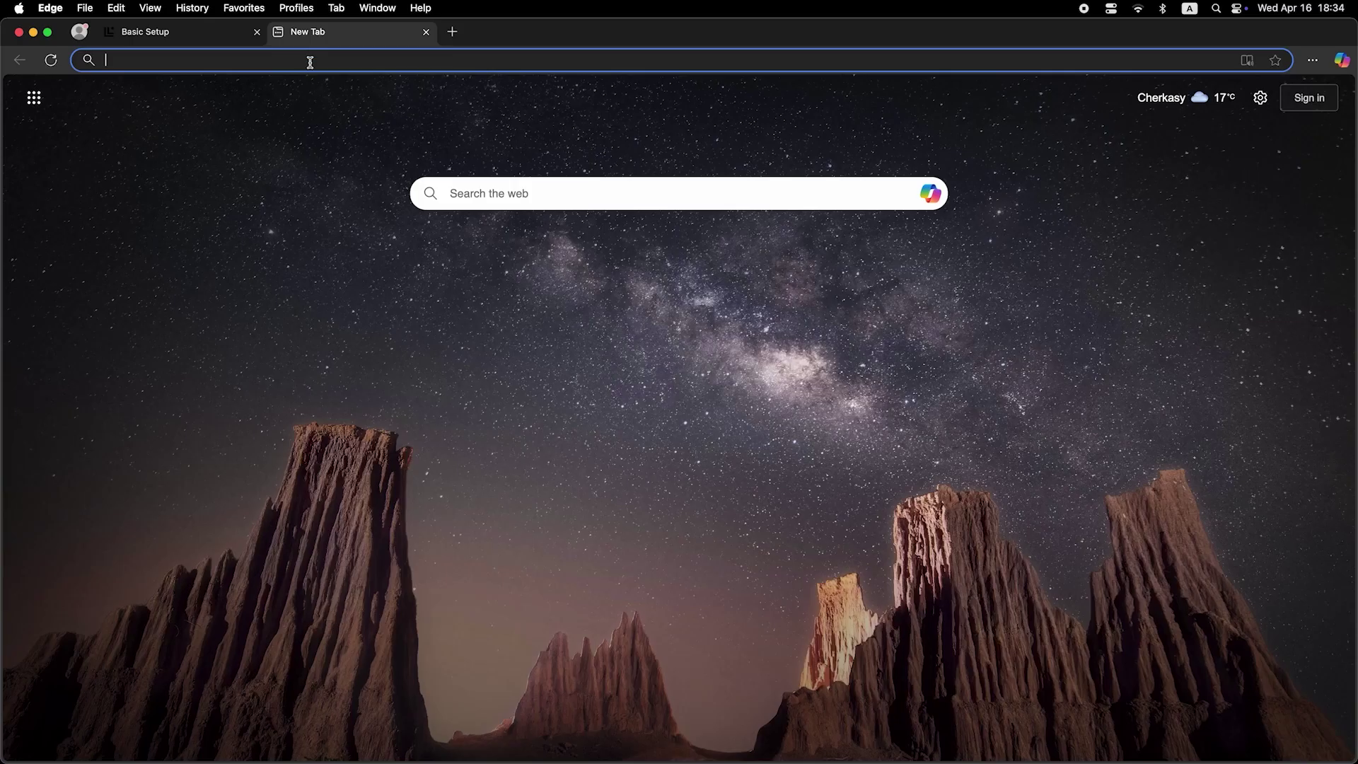
- Search for 'dfdfdfdf' in Edge to confirm internet access after the reboot
{"action": "left_click", "coordinate": [310, 62]}
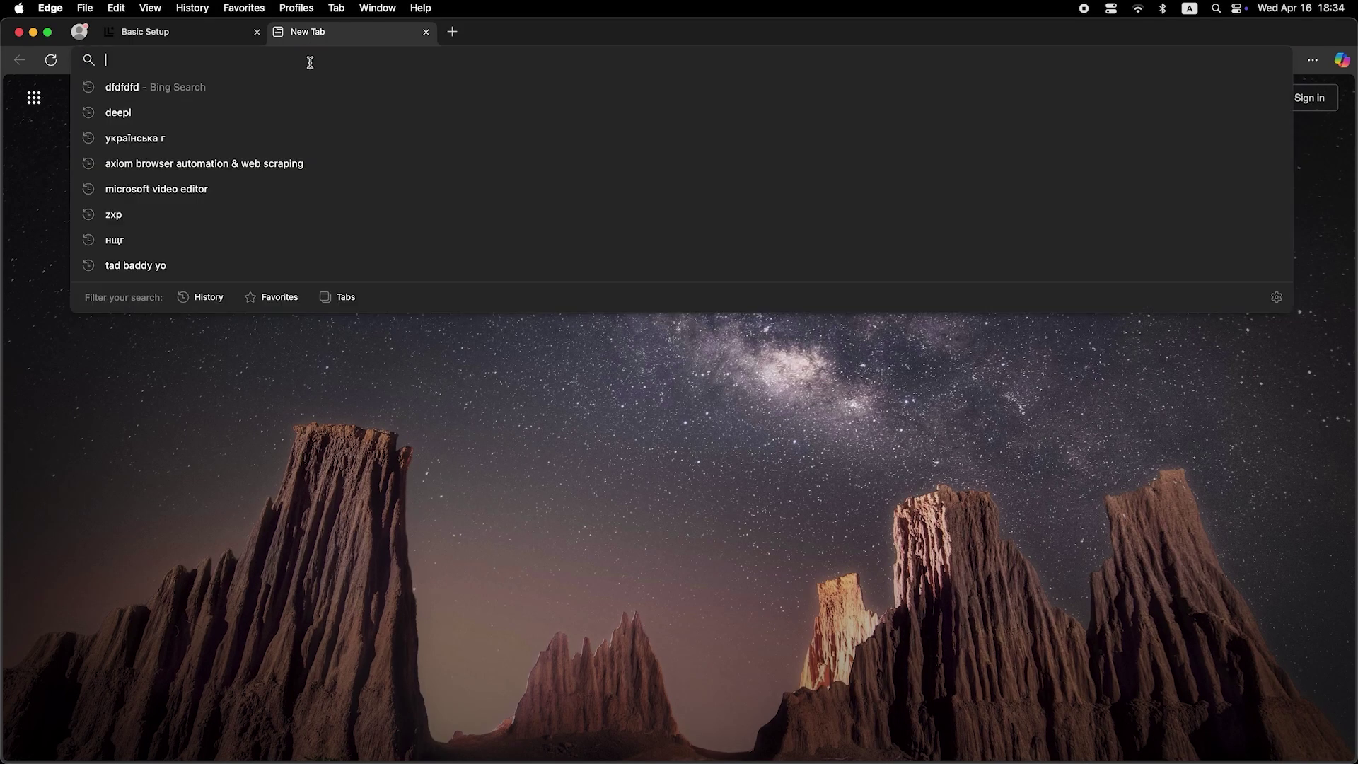
{"action": "type", "text": "dfdfdfdf"}
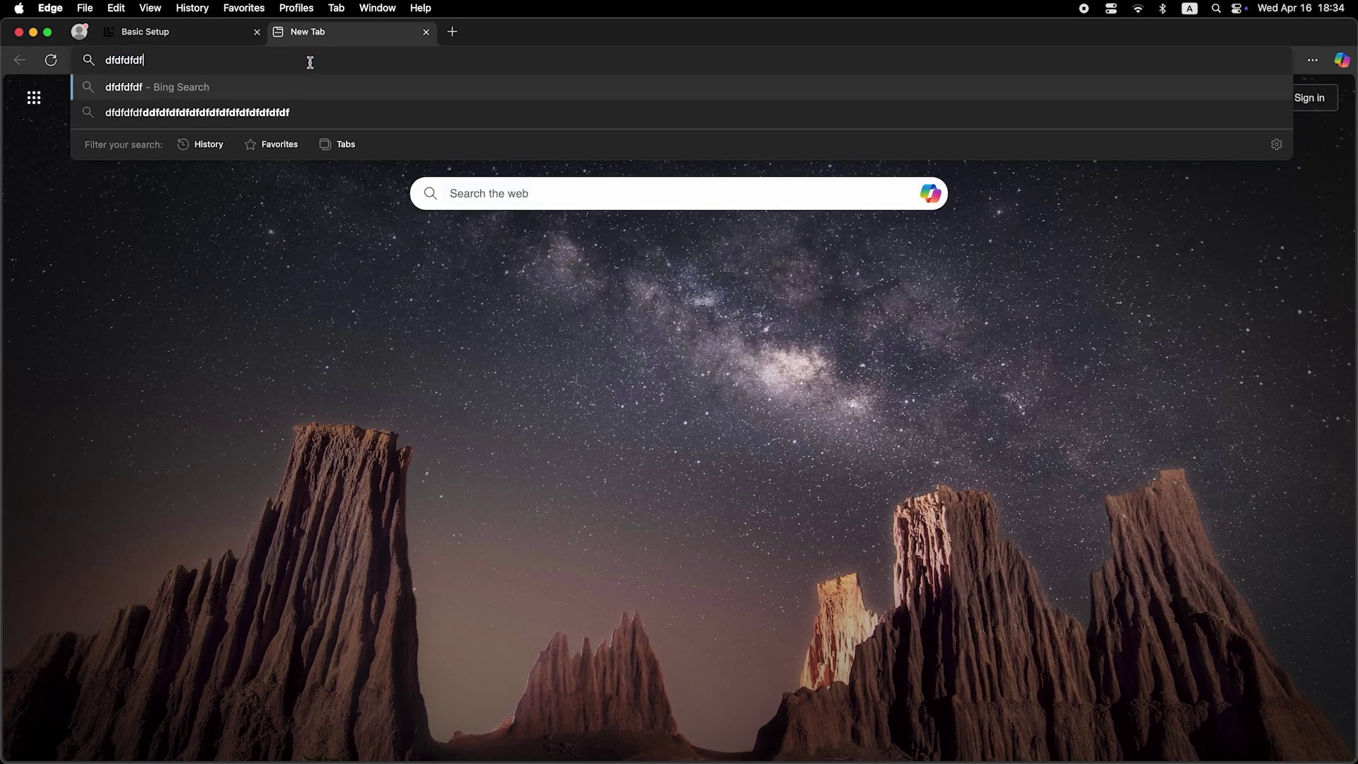
{"action": "key", "text": "Return"}
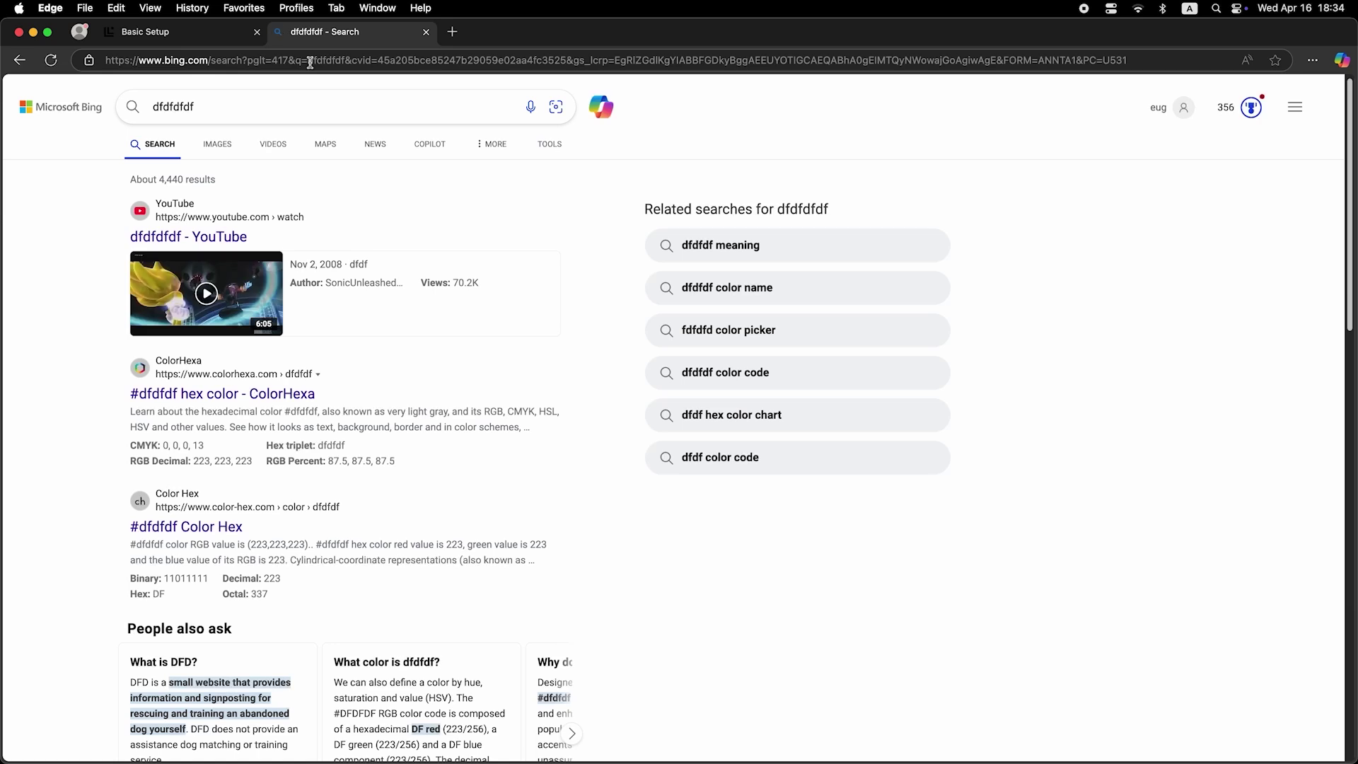